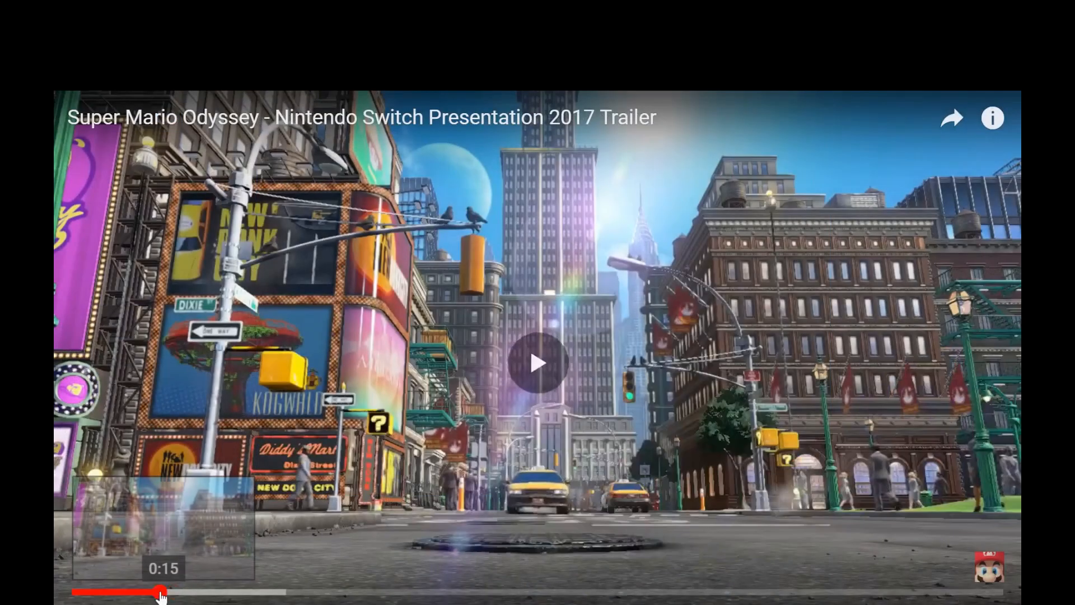
pyautogui.click(160, 593)
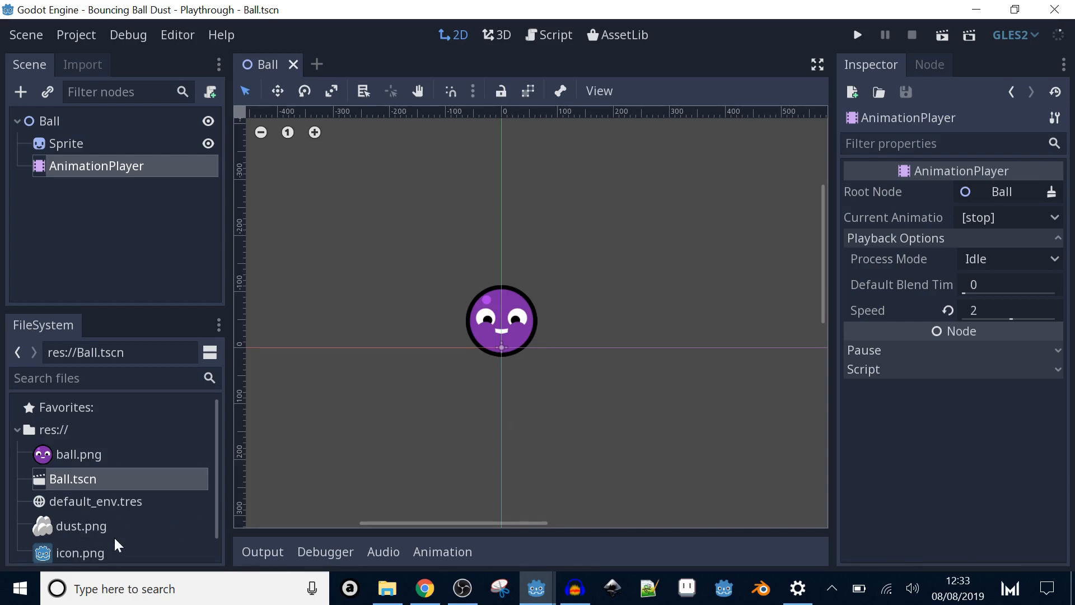
# Step: Set Ball.tscn as the project's main scene, test-run the project and close the game window
pyautogui.click(102, 527)
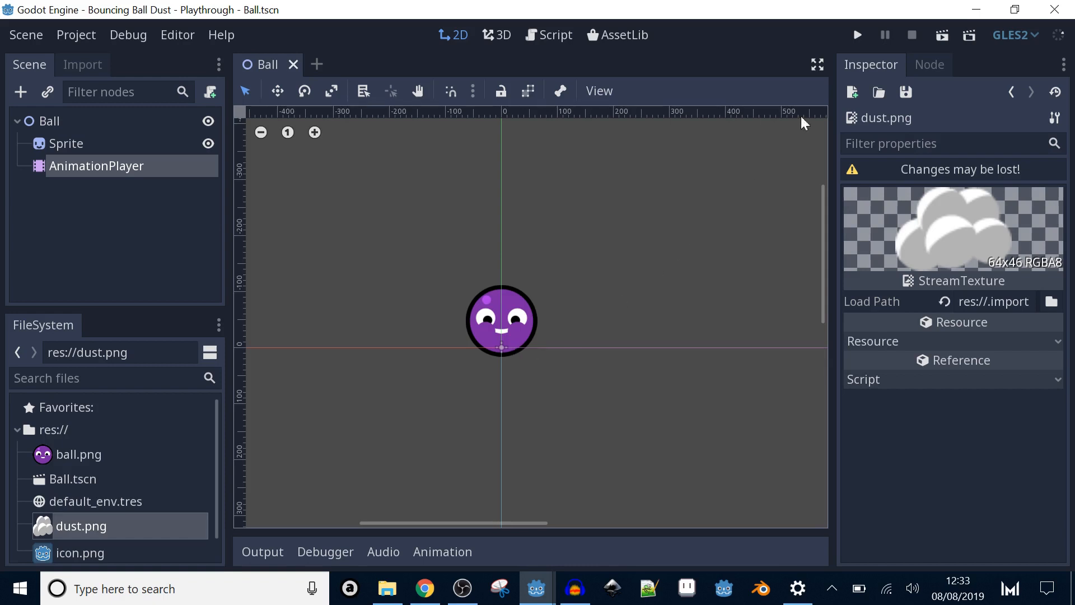
pyautogui.click(857, 35)
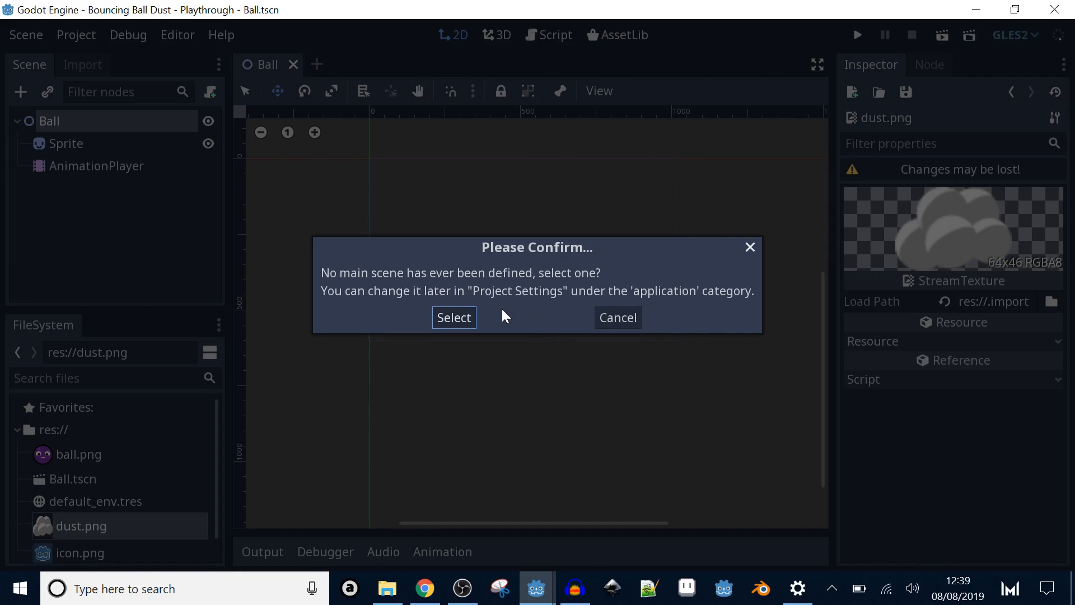
pyautogui.click(471, 318)
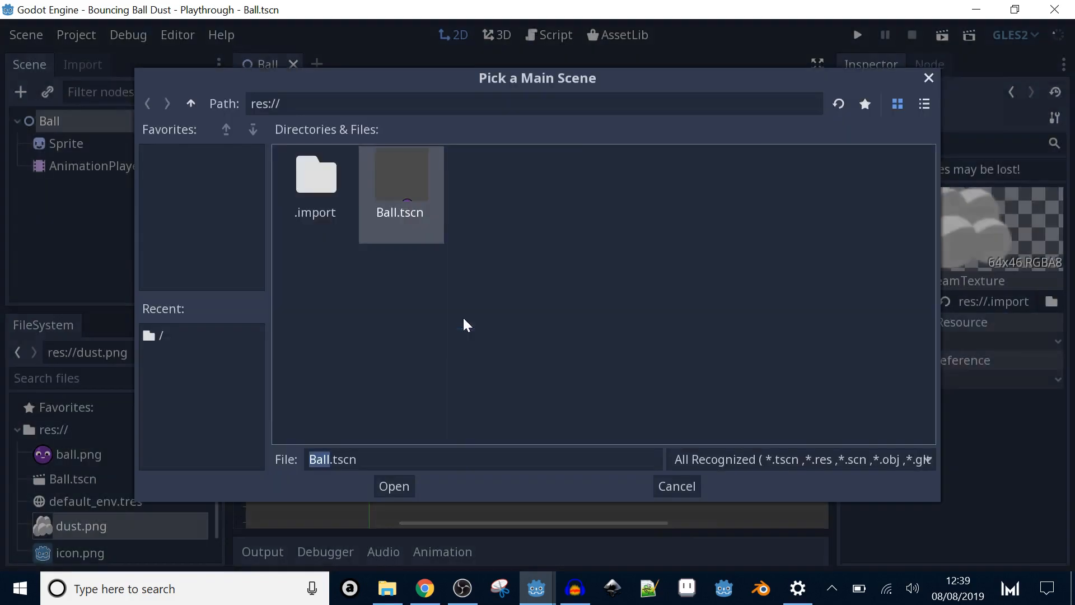
pyautogui.click(394, 486)
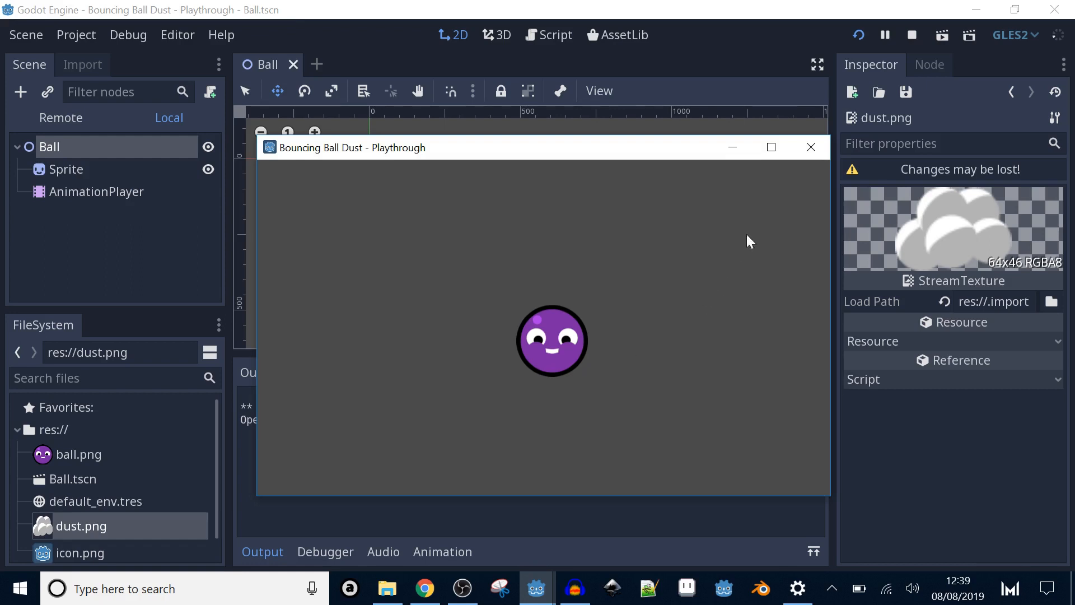
pyautogui.click(809, 151)
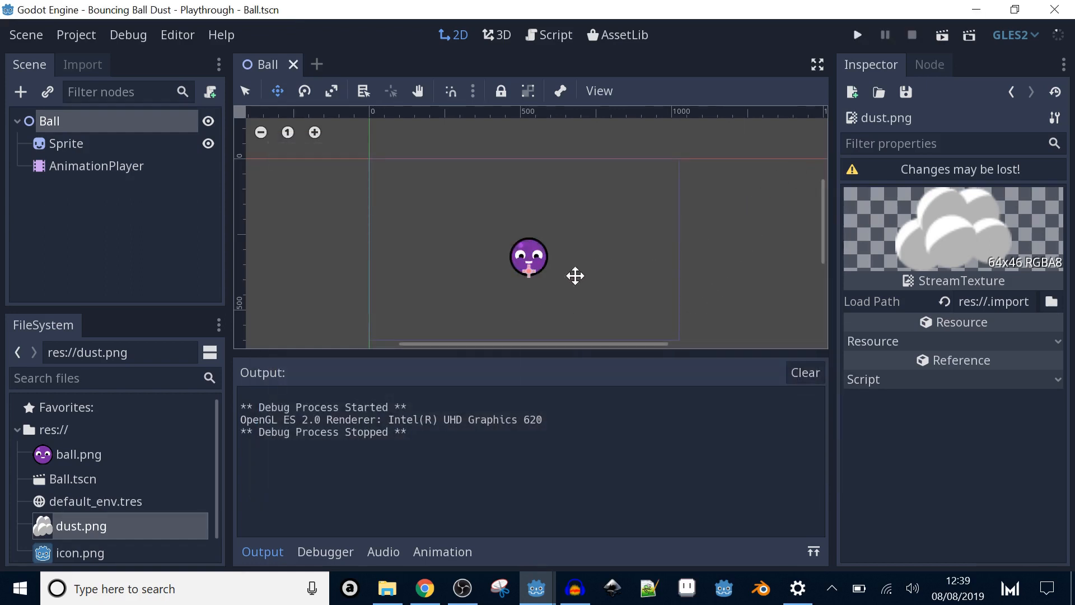
# Step: Attach a new GDScript at res://Ball.gd to the Ball root node, inheriting Node2D with the Default template
pyautogui.click(157, 120)
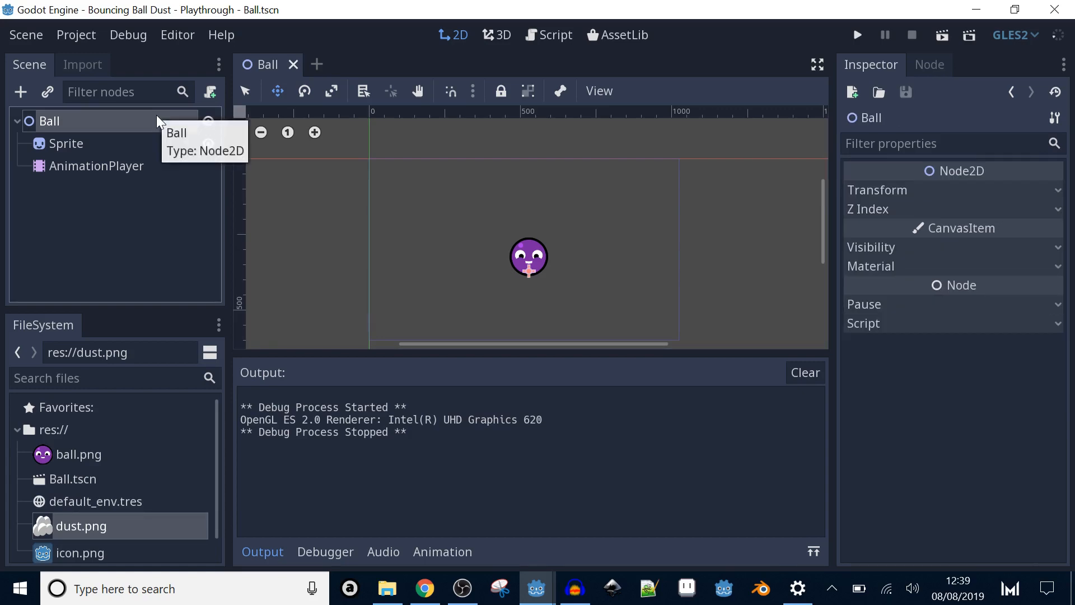
pyautogui.click(211, 95)
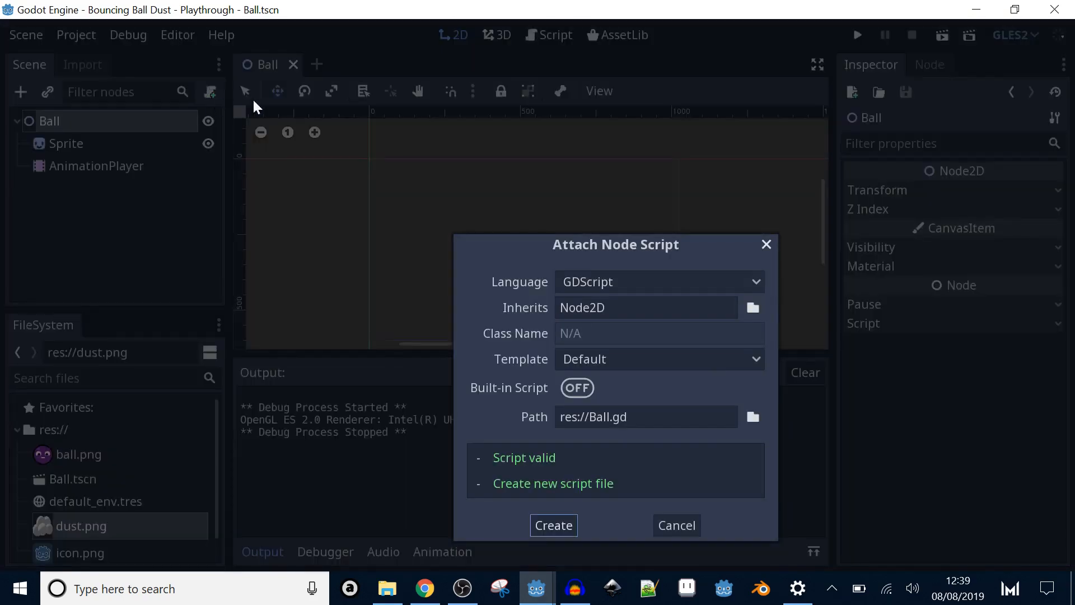
pyautogui.moveTo(523, 245); pyautogui.dragTo(478, 158)
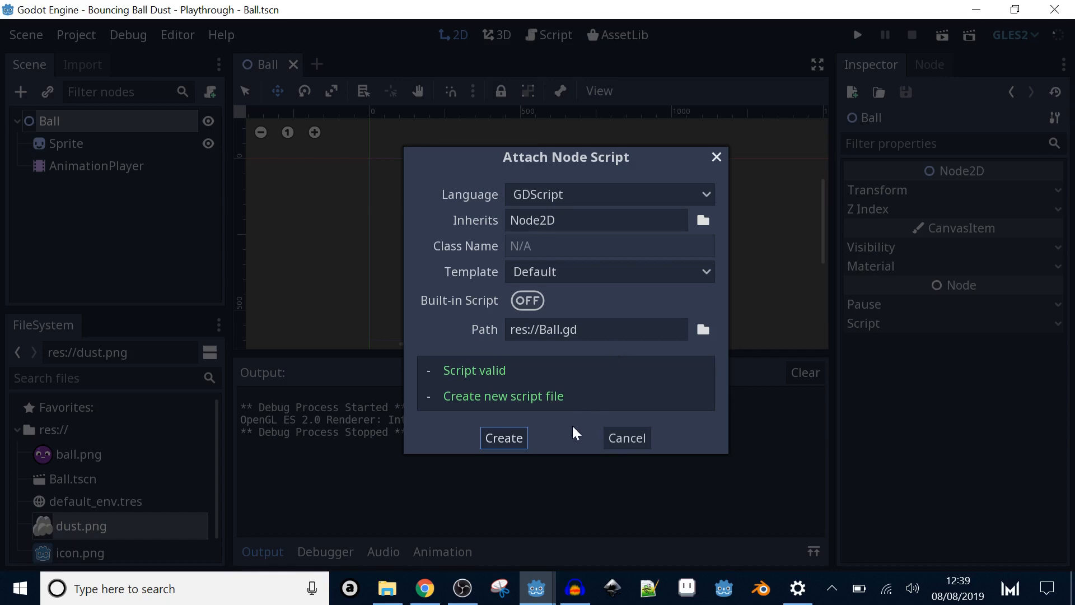
pyautogui.click(525, 440)
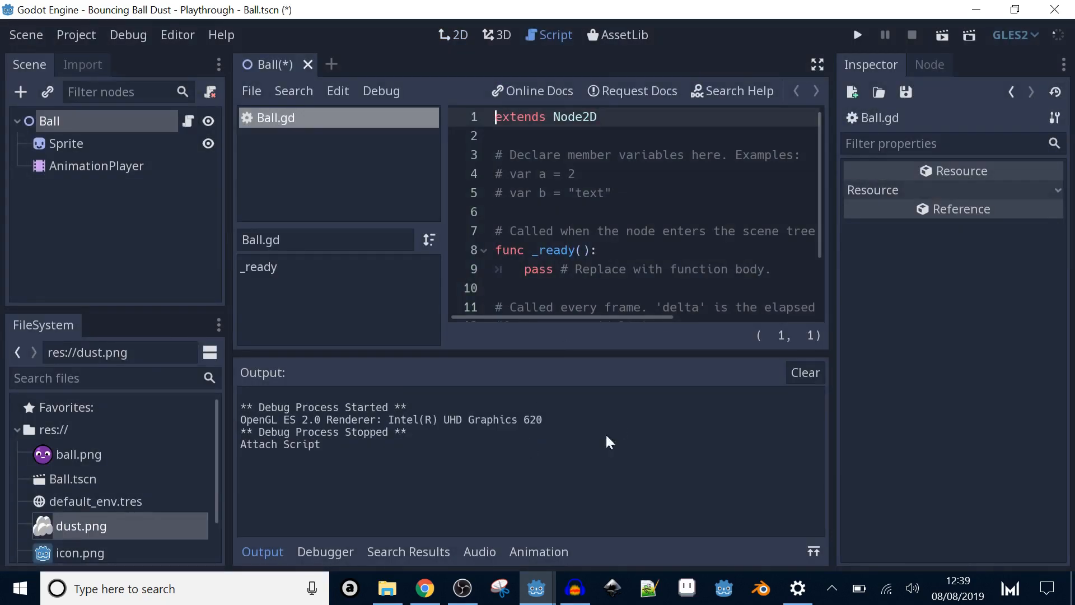
# Step: Hide the output log and widen the code area of the script editor by narrowing the script list
pyautogui.click(271, 555)
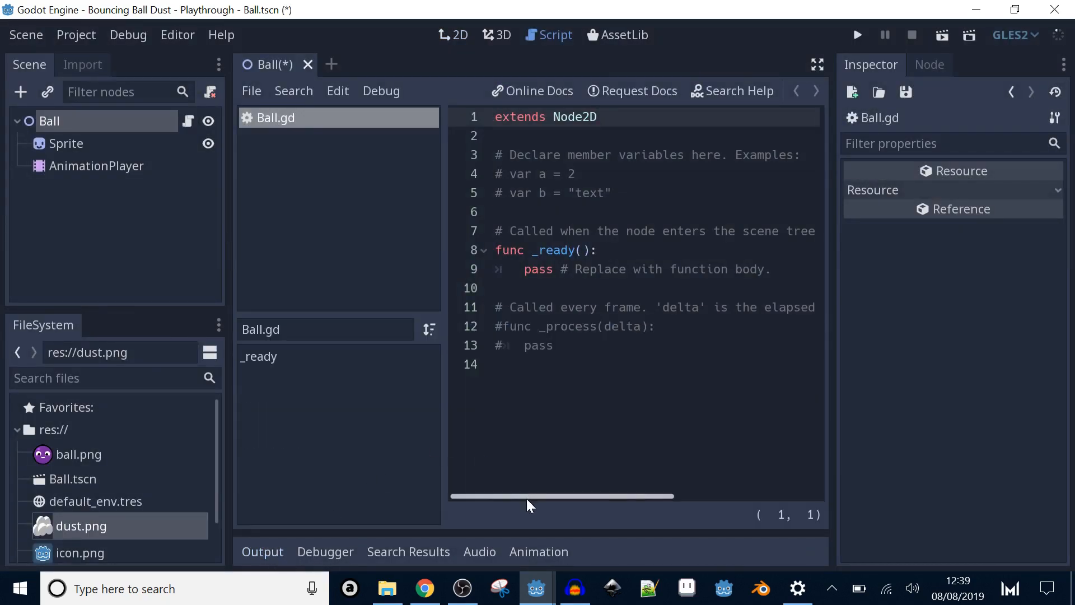
pyautogui.moveTo(528, 496); pyautogui.dragTo(600, 494)
pyautogui.moveTo(443, 285); pyautogui.dragTo(352, 270)
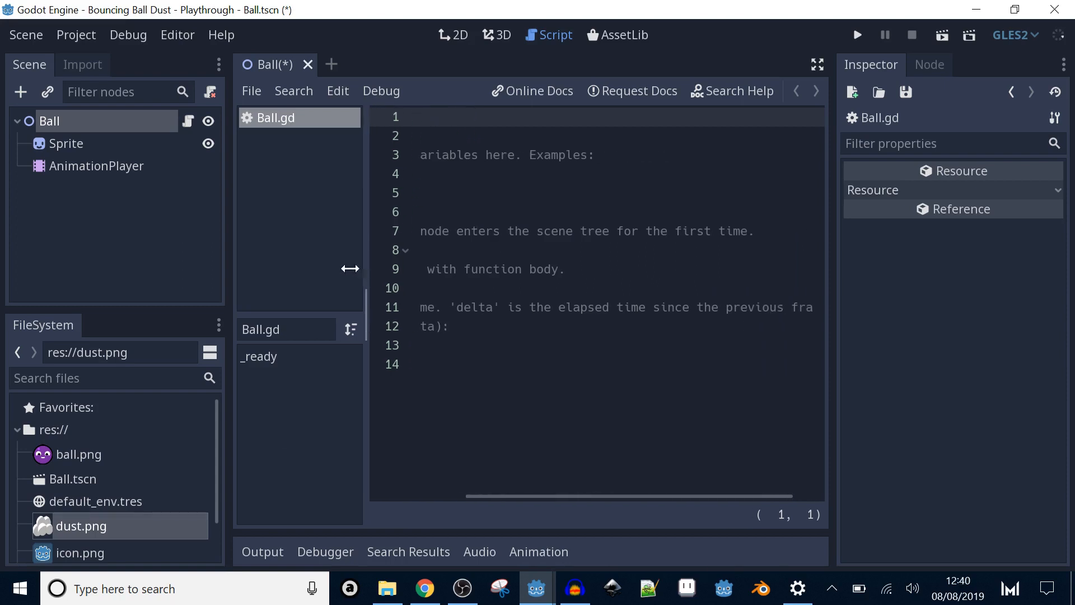
pyautogui.moveTo(539, 497); pyautogui.dragTo(437, 496)
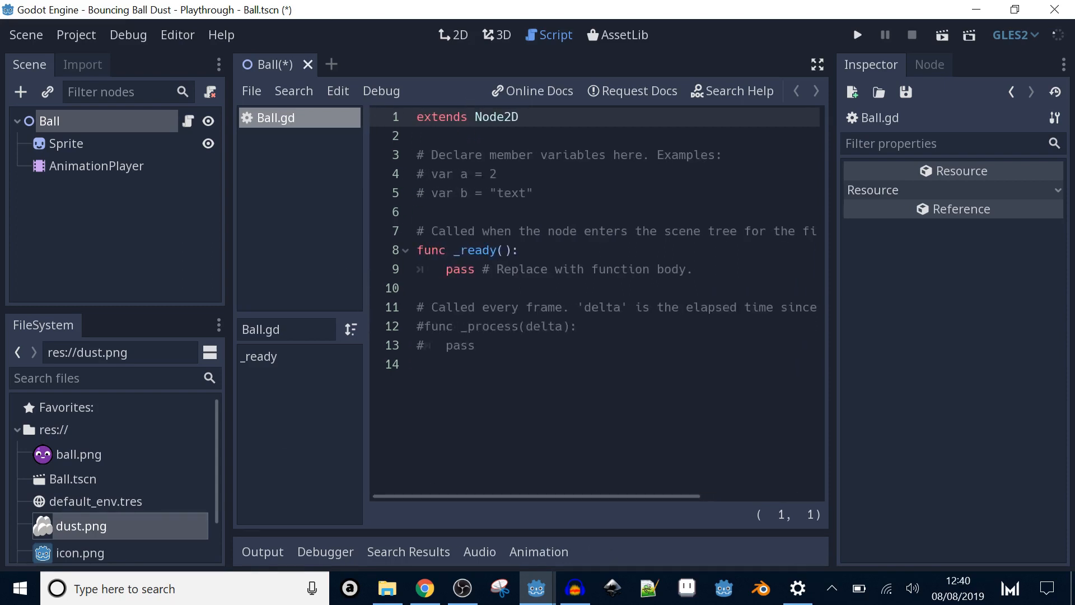
# Step: Examine the extends line and _ready function in Ball.gd and the scene's Sprite and AnimationPlayer nodes, and return to the script
pyautogui.moveTo(519, 117); pyautogui.dragTo(384, 120)
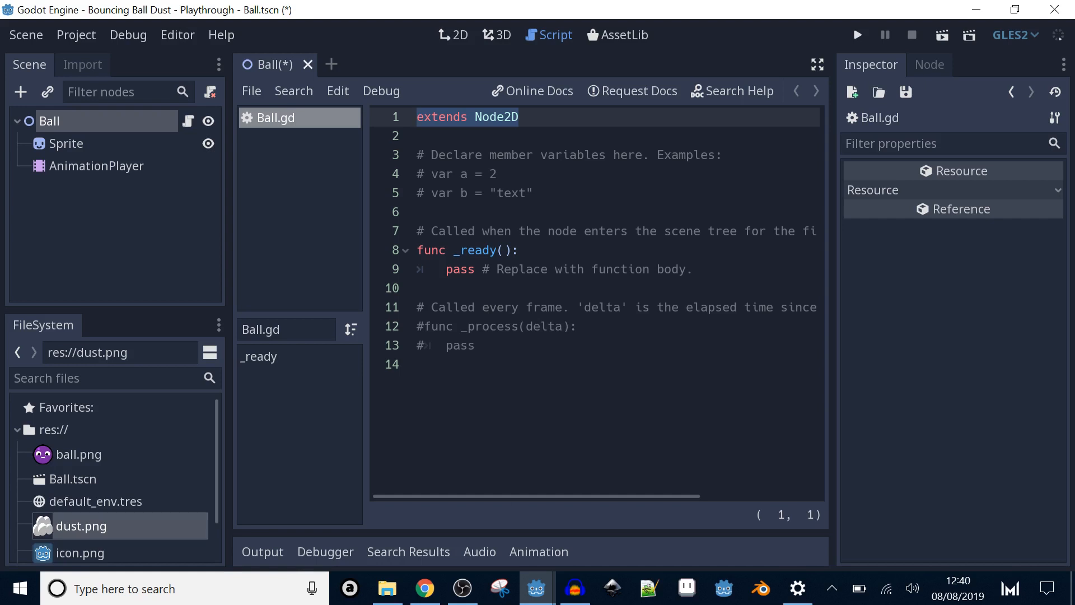
pyautogui.moveTo(518, 251); pyautogui.dragTo(417, 252)
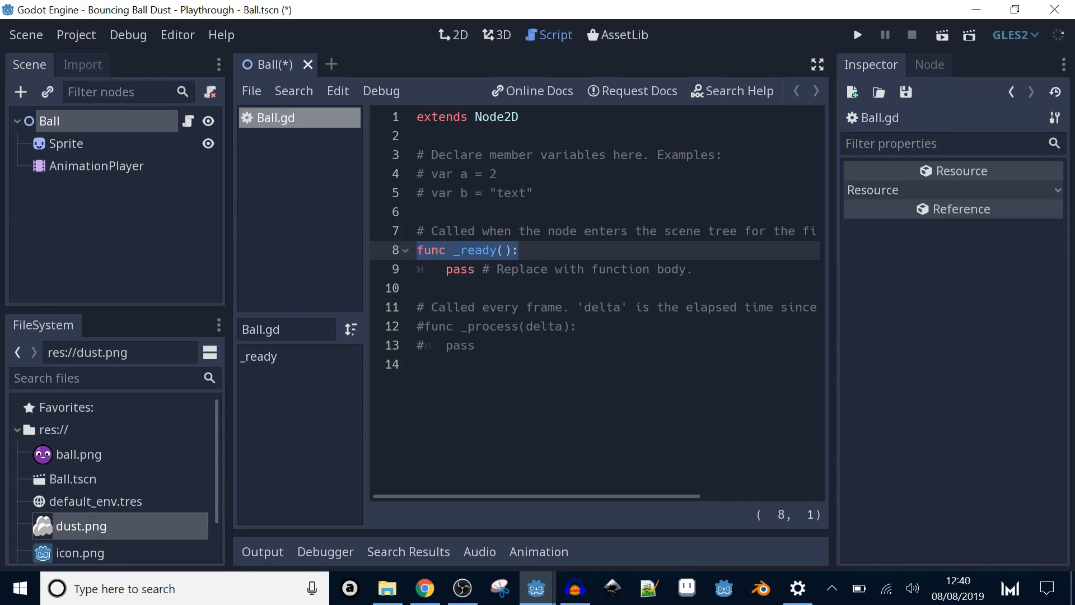
pyautogui.click(519, 251)
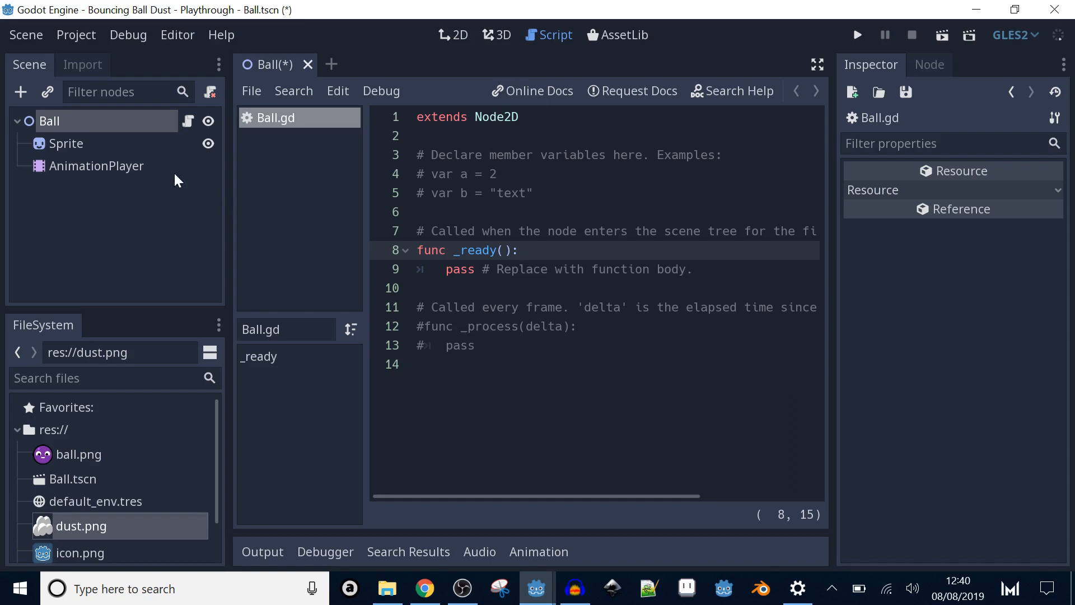
pyautogui.click(126, 149)
pyautogui.click(125, 169)
pyautogui.click(128, 121)
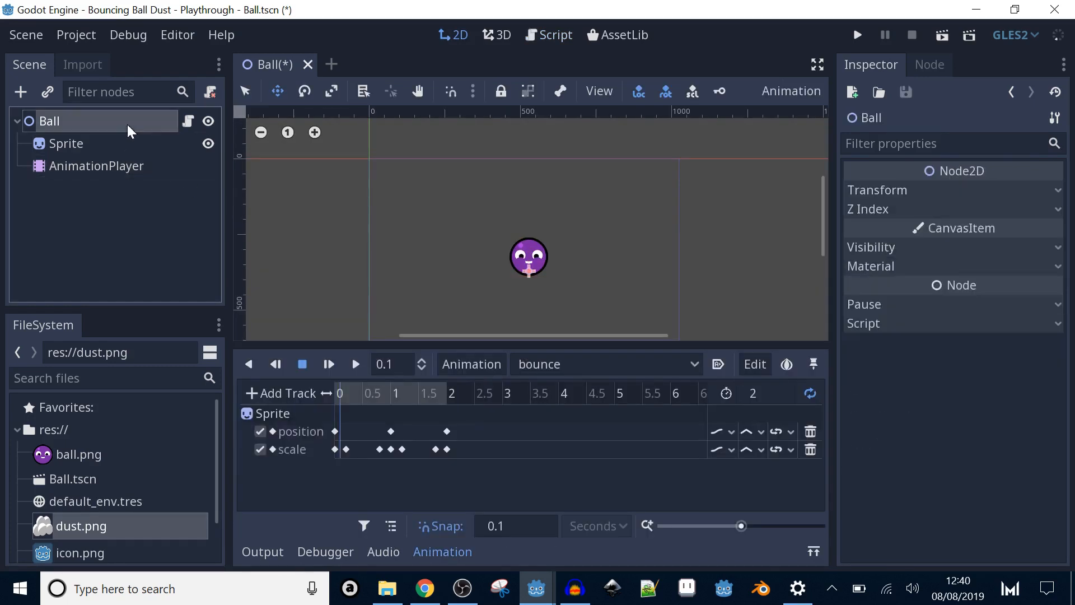
pyautogui.click(188, 121)
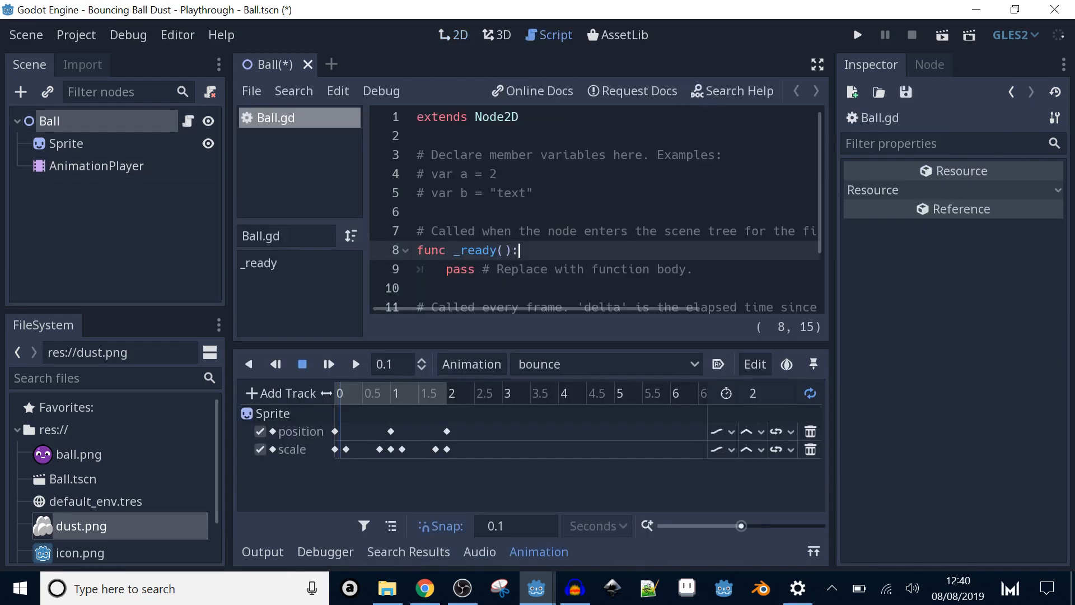
pyautogui.click(539, 552)
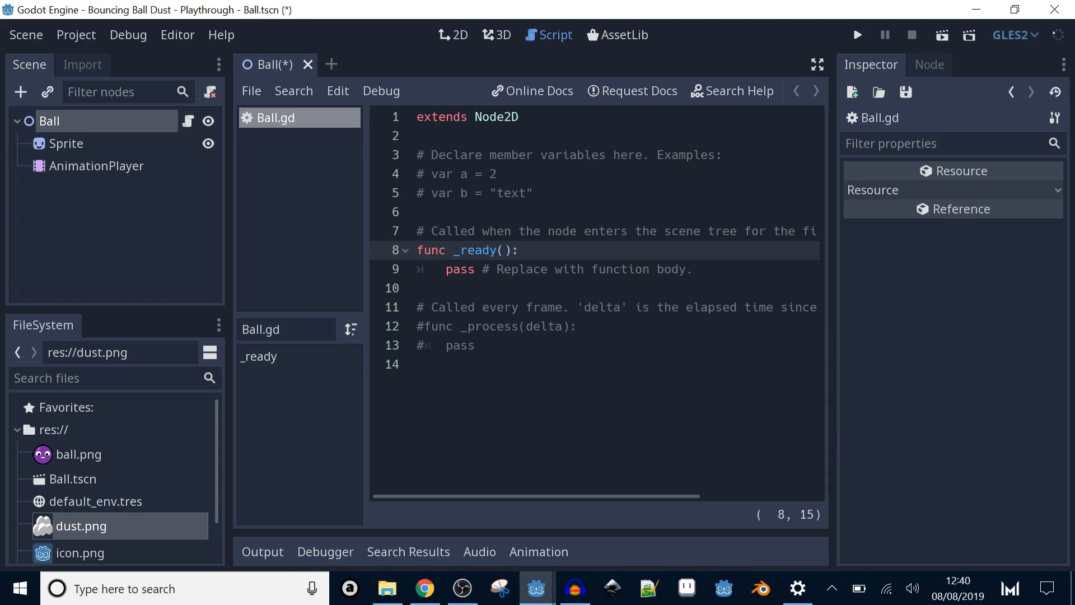
# Step: Add the line $AnimationPlayer.play("bounce") as the first statement of the _ready function in Ball.gd
pyautogui.press('Return')
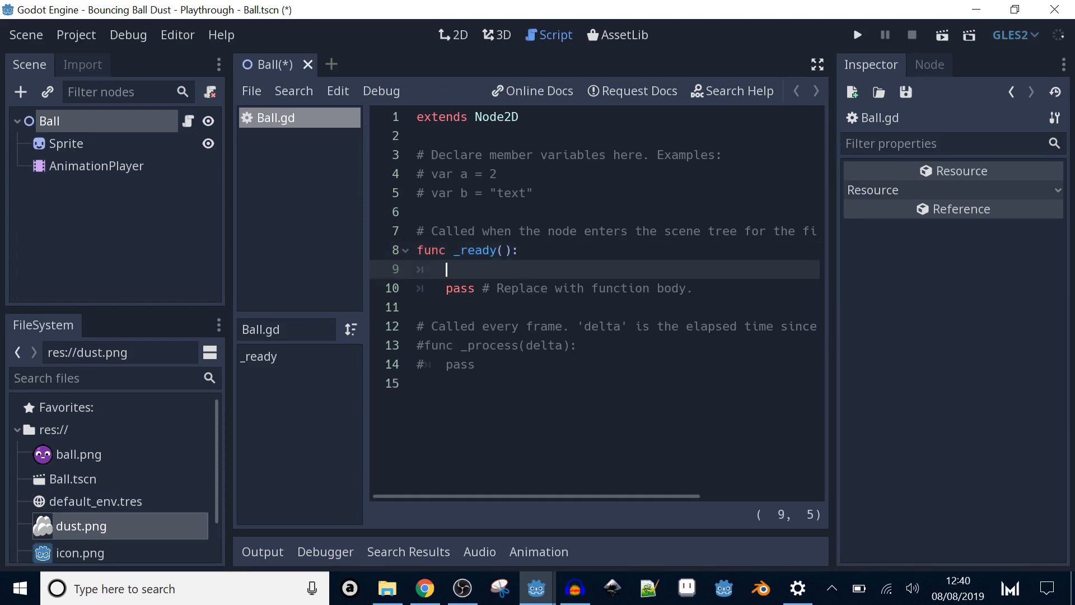
pyautogui.write('$AnimationPlayer')
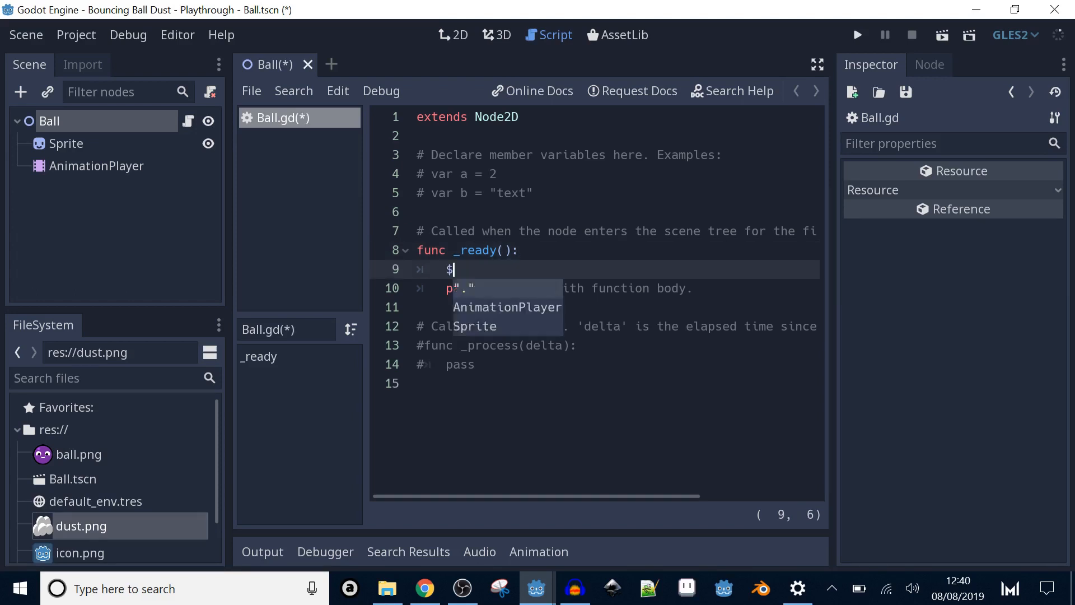
pyautogui.press('Return')
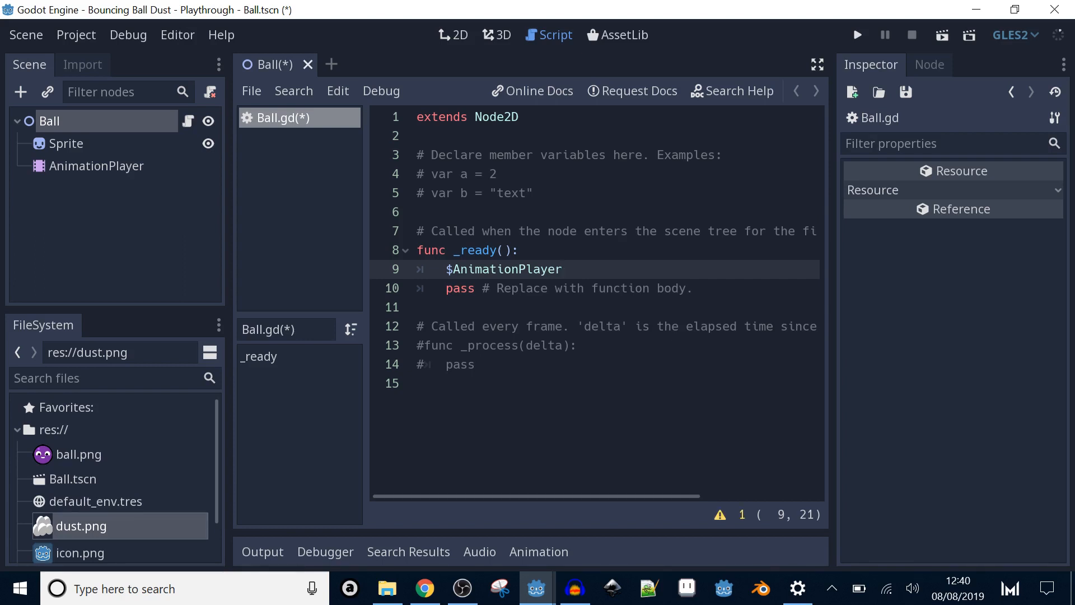
pyautogui.write('.play(')
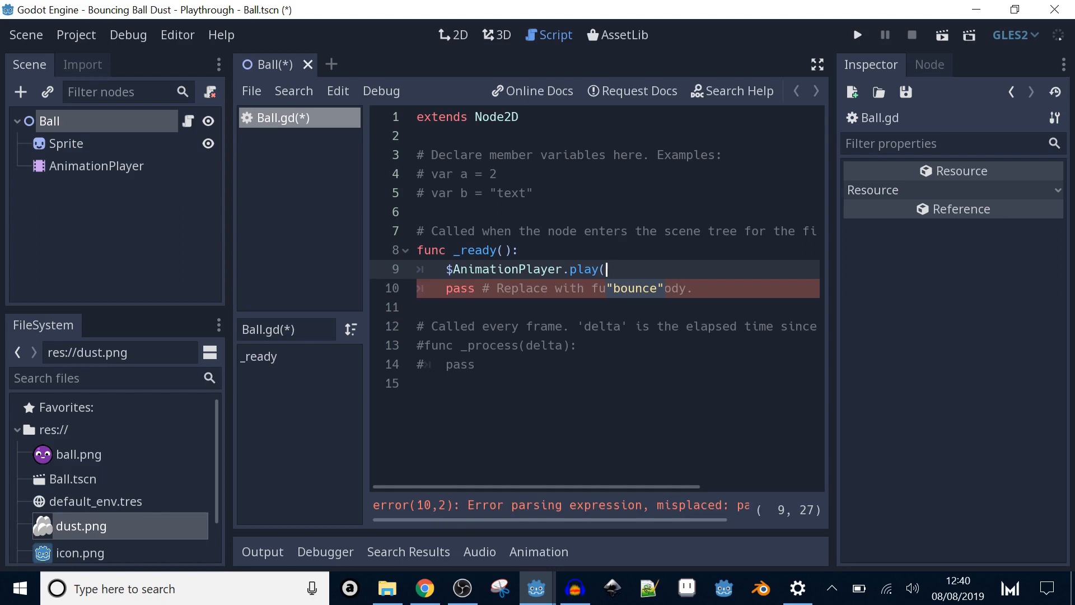
pyautogui.press('Return')
pyautogui.write(')')
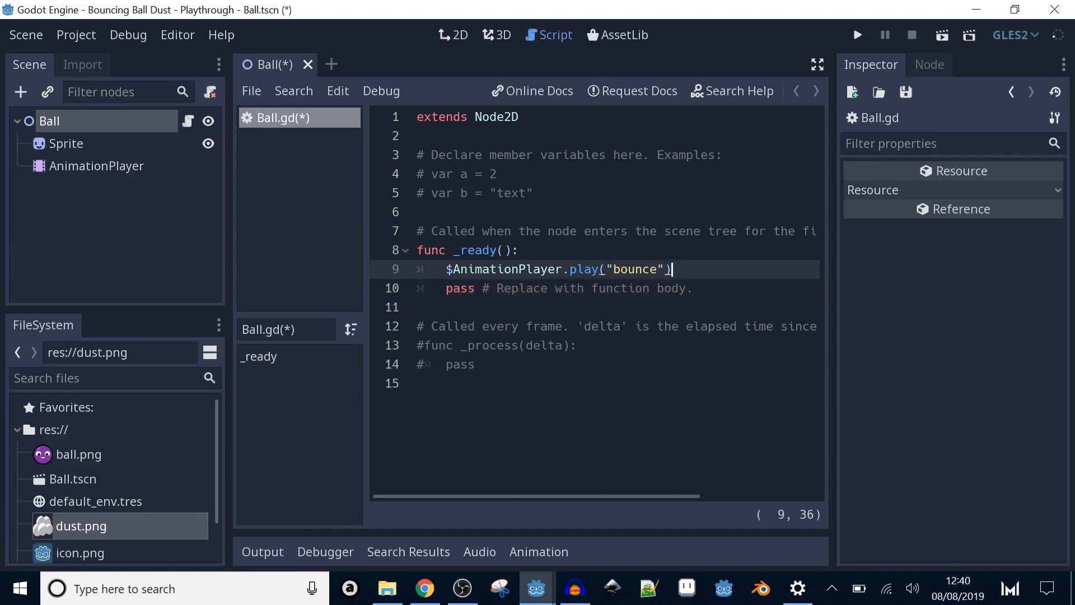
# Step: Run the project to check the ball's bounce animation, close the game window and hide the output log
pyautogui.click(858, 34)
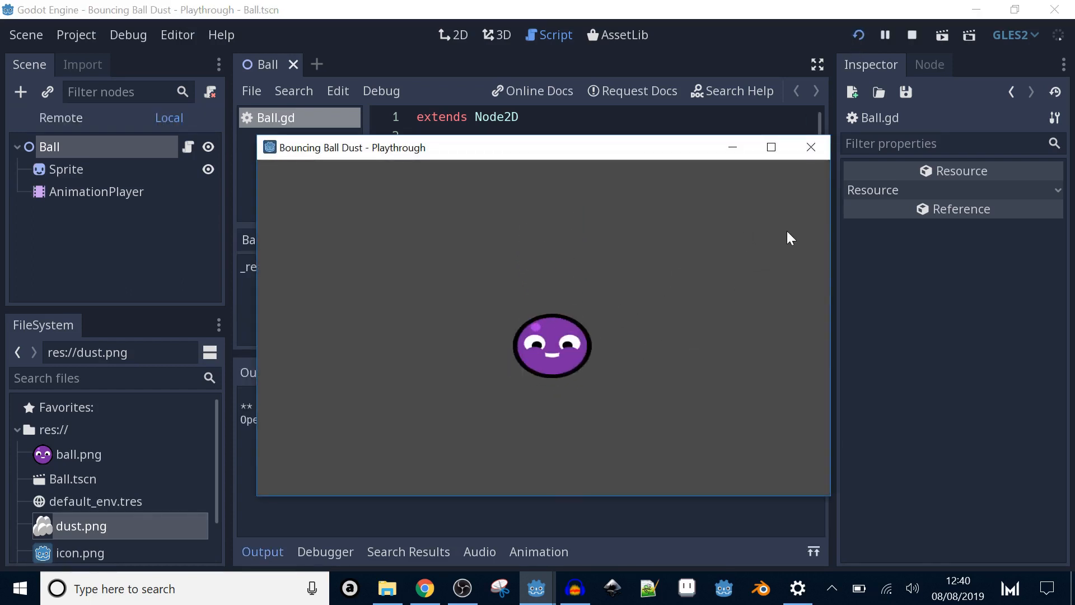
pyautogui.click(811, 147)
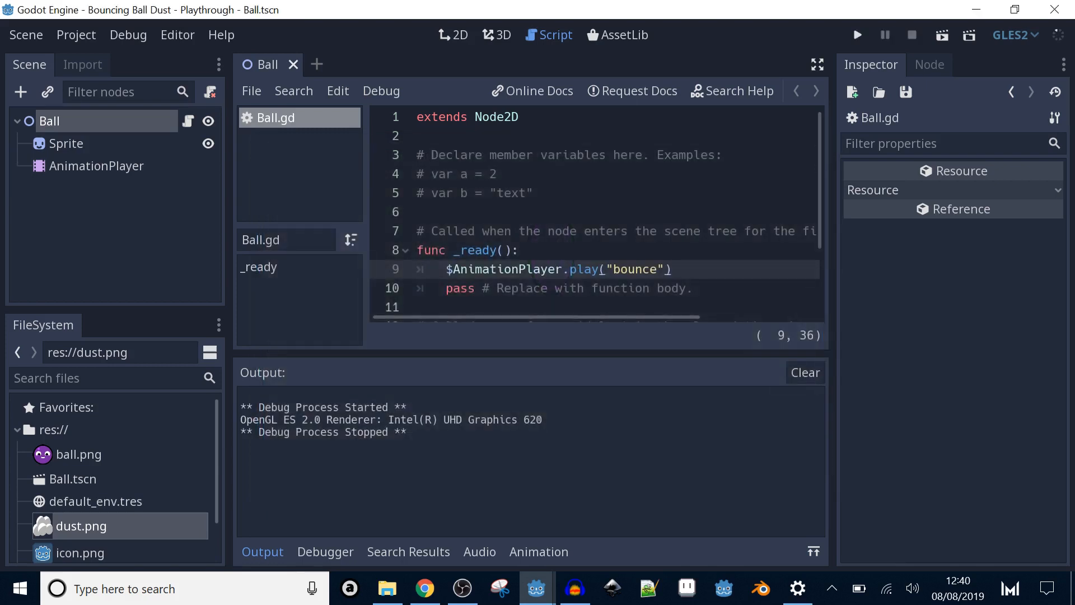
pyautogui.click(271, 553)
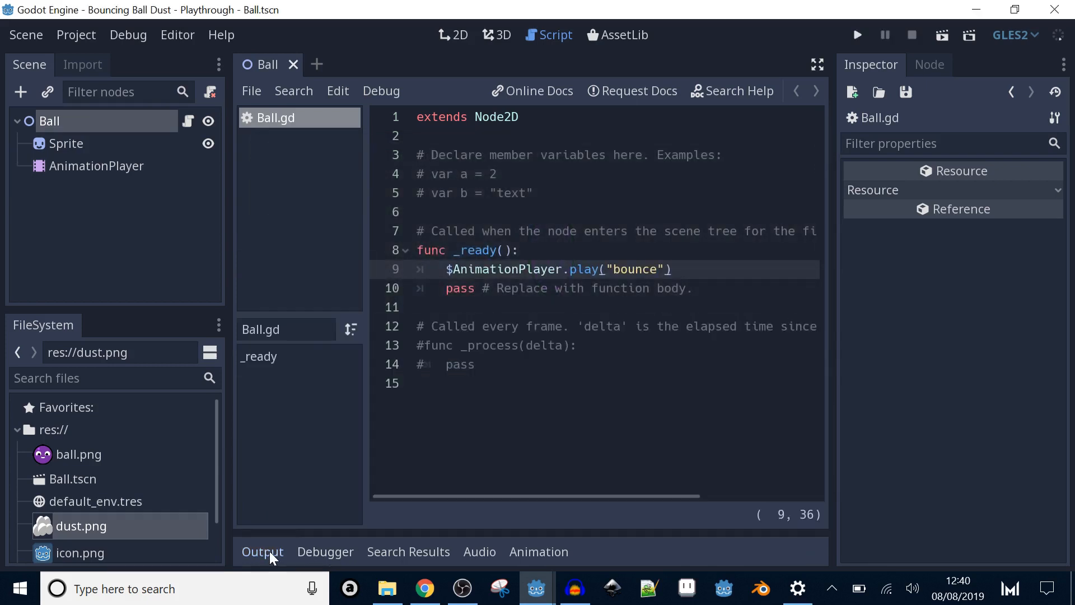
# Step: Create a new scene in the 2D workspace with a Position2D node as its root
pyautogui.click(317, 64)
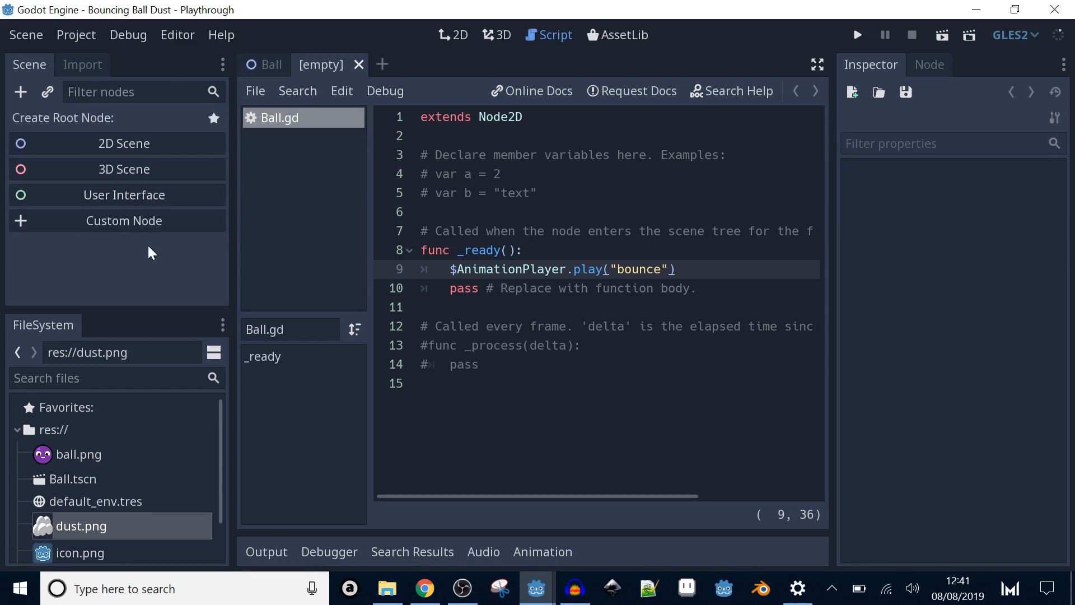
pyautogui.click(463, 33)
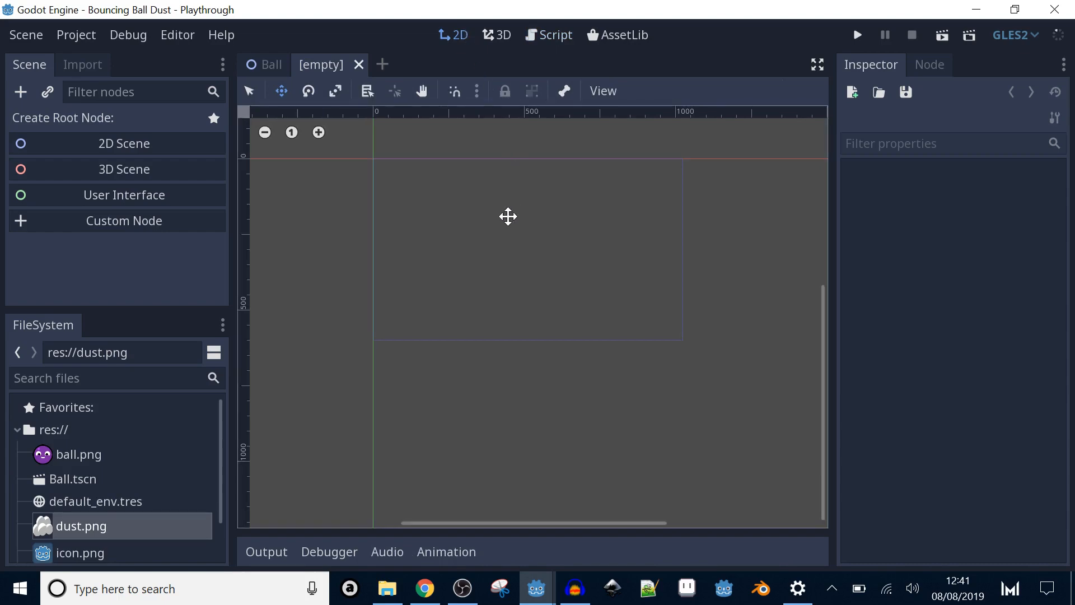
pyautogui.click(176, 220)
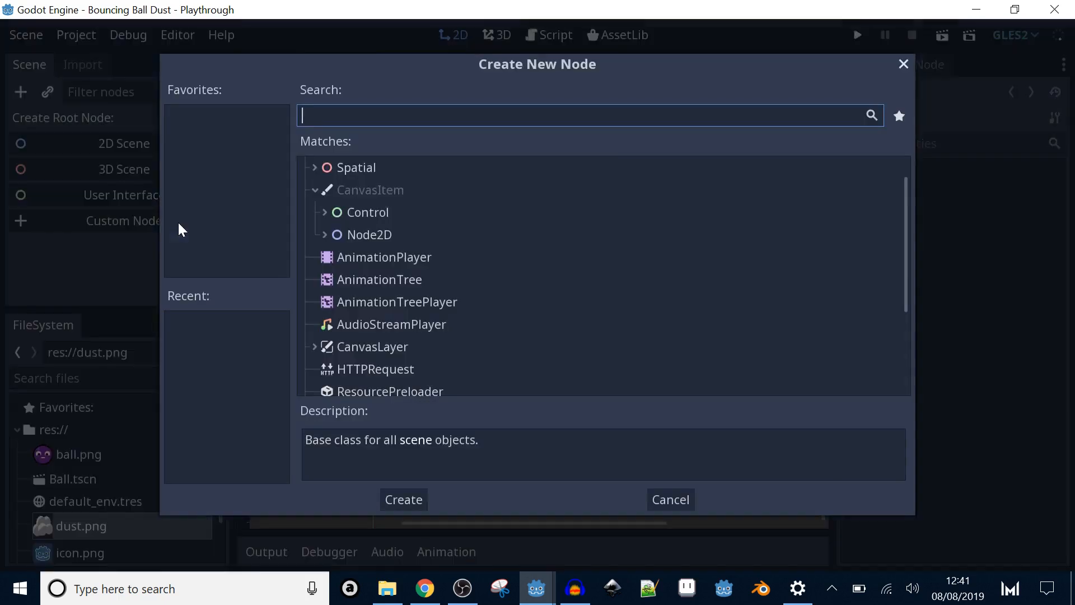
pyautogui.write('Posi')
pyautogui.press('Return')
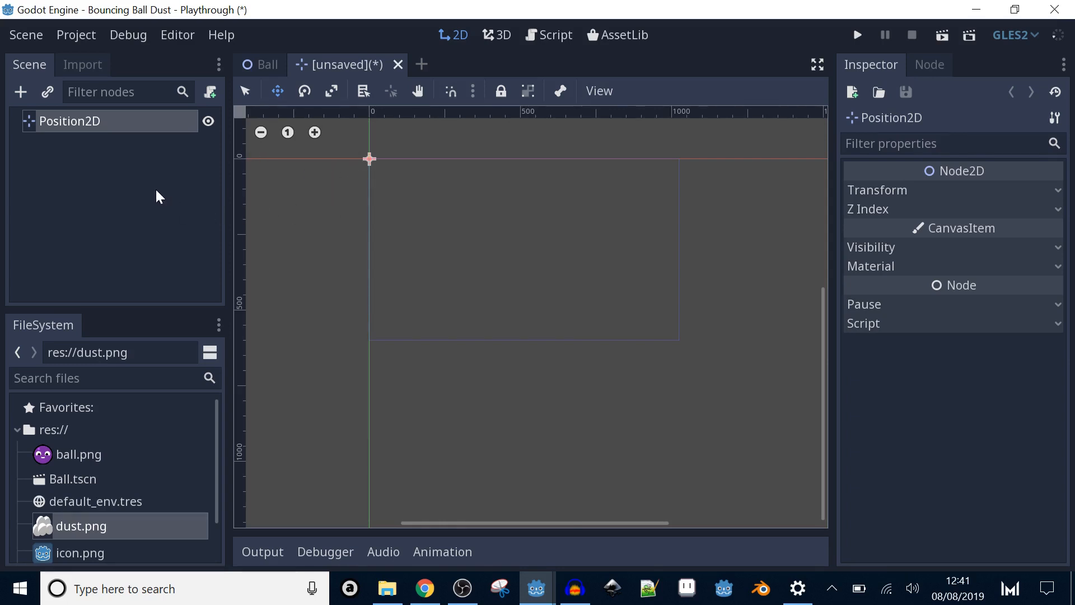
# Step: Rename the Position2D root node to Dust and save the scene as Dust.tscn
pyautogui.doubleClick(128, 127)
pyautogui.write('Dust')
pyautogui.press('Return')
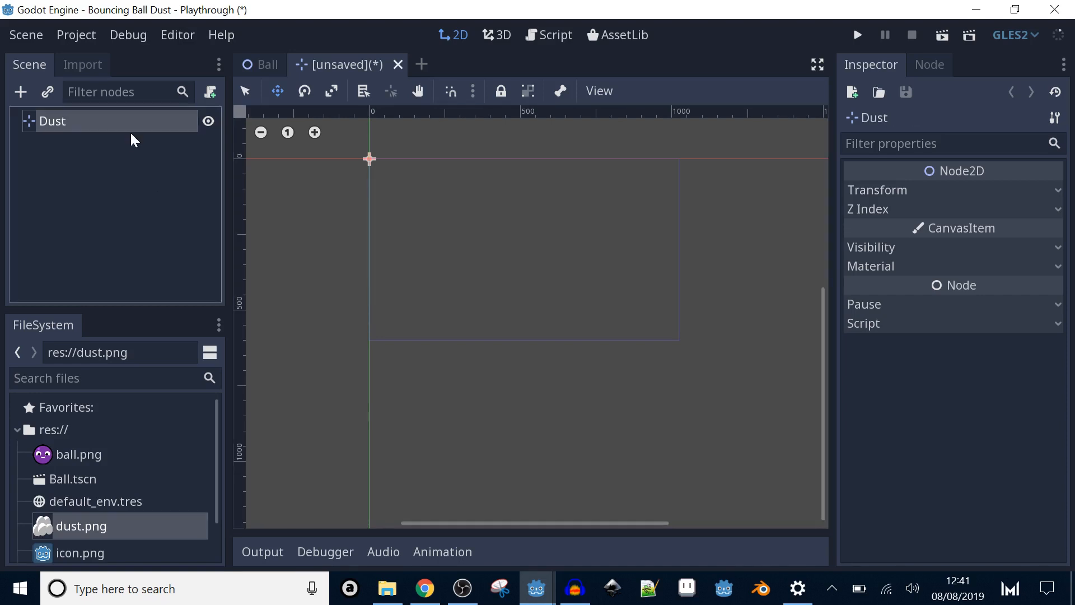
pyautogui.click(302, 177)
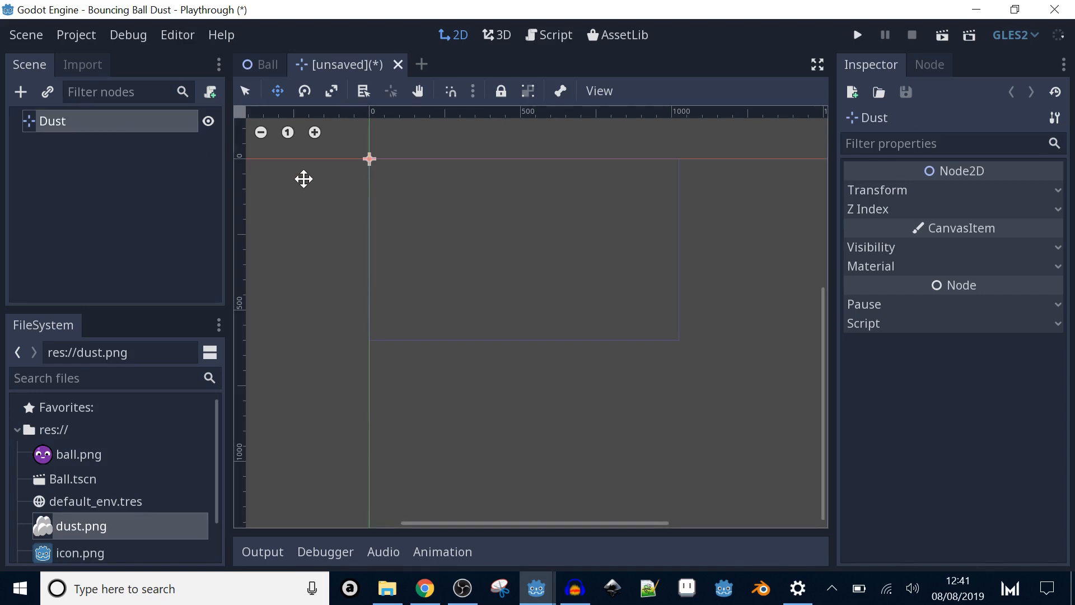
pyautogui.hotkey('ctrl', 's')
pyautogui.click(392, 486)
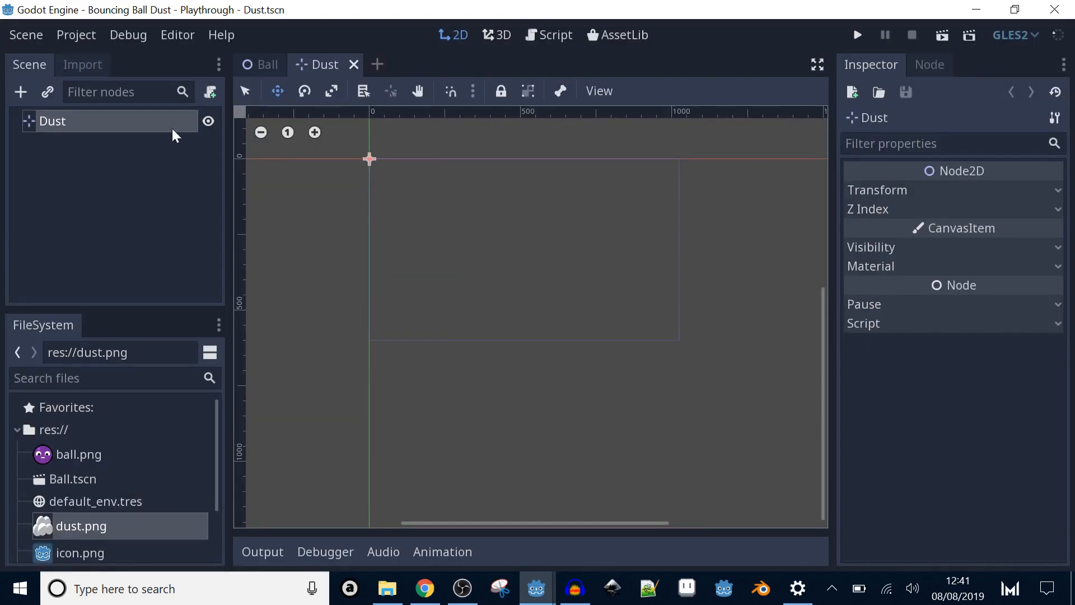
# Step: Add a Sprite node and an AnimationPlayer node, both as direct children of the Dust root
pyautogui.click(22, 92)
pyautogui.write('Spri')
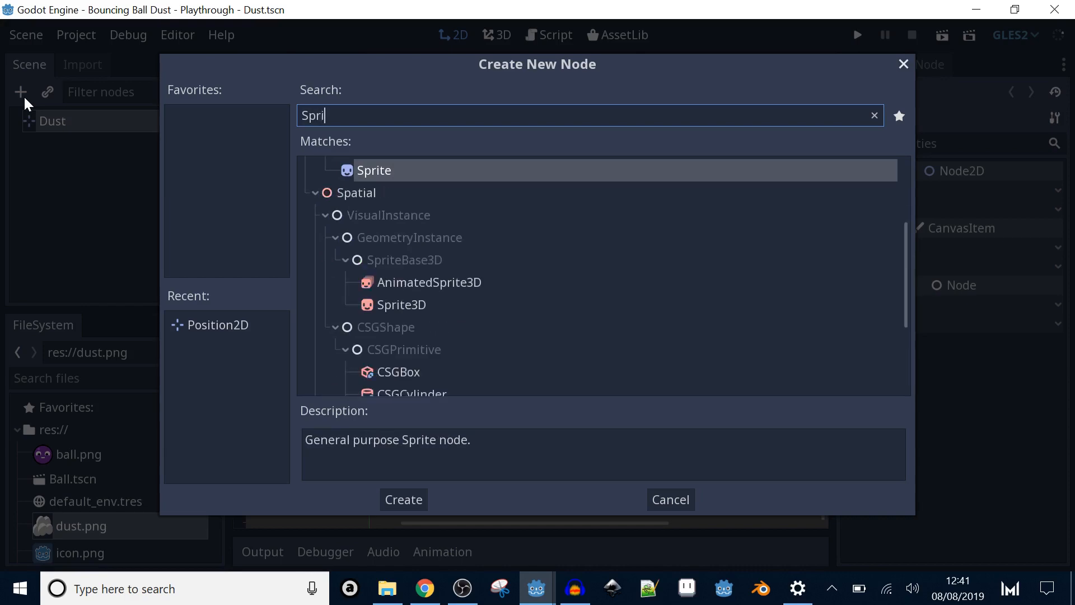
pyautogui.press('Return')
pyautogui.click(25, 100)
pyautogui.write('Anim')
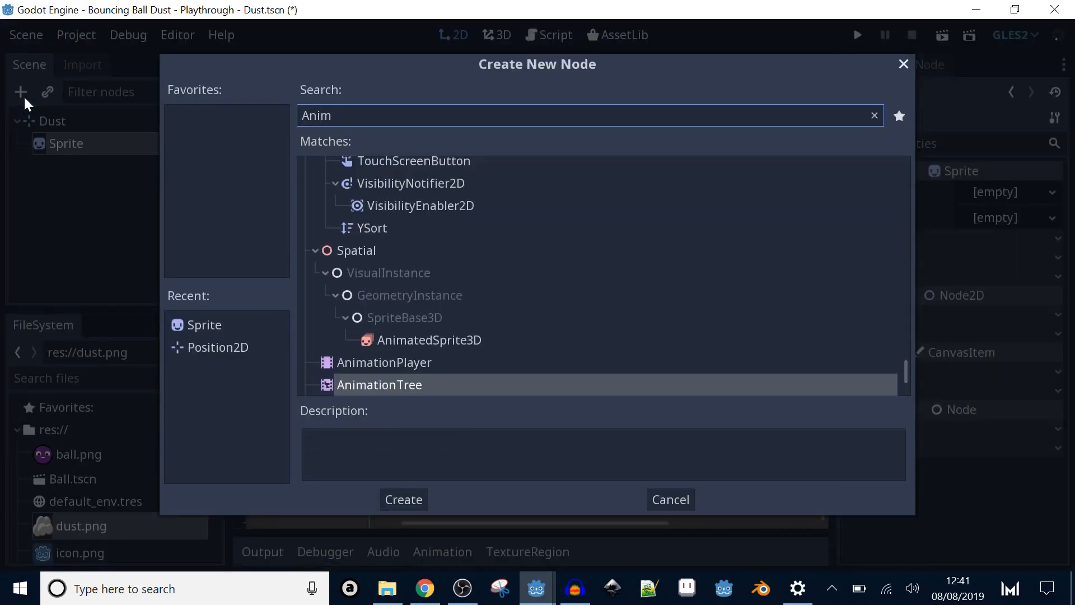
pyautogui.press('Up')
pyautogui.press('Return')
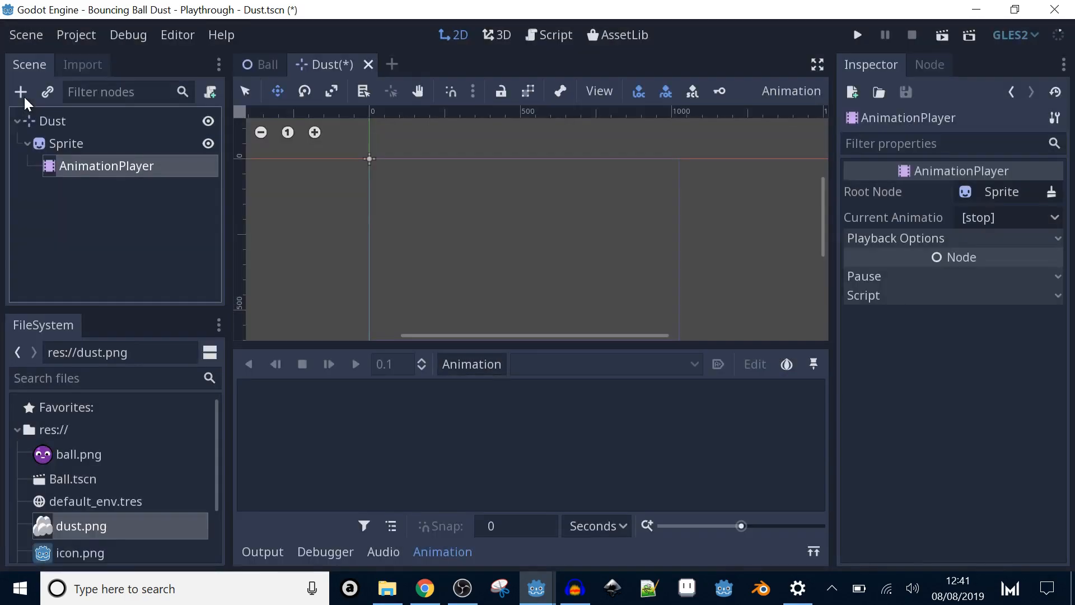
pyautogui.moveTo(79, 163); pyautogui.dragTo(59, 153)
pyautogui.moveTo(52, 129); pyautogui.dragTo(63, 153)
# Step: Assign dust.png as the Sprite's texture and create an animation named impact in the AnimationPlayer
pyautogui.click(64, 147)
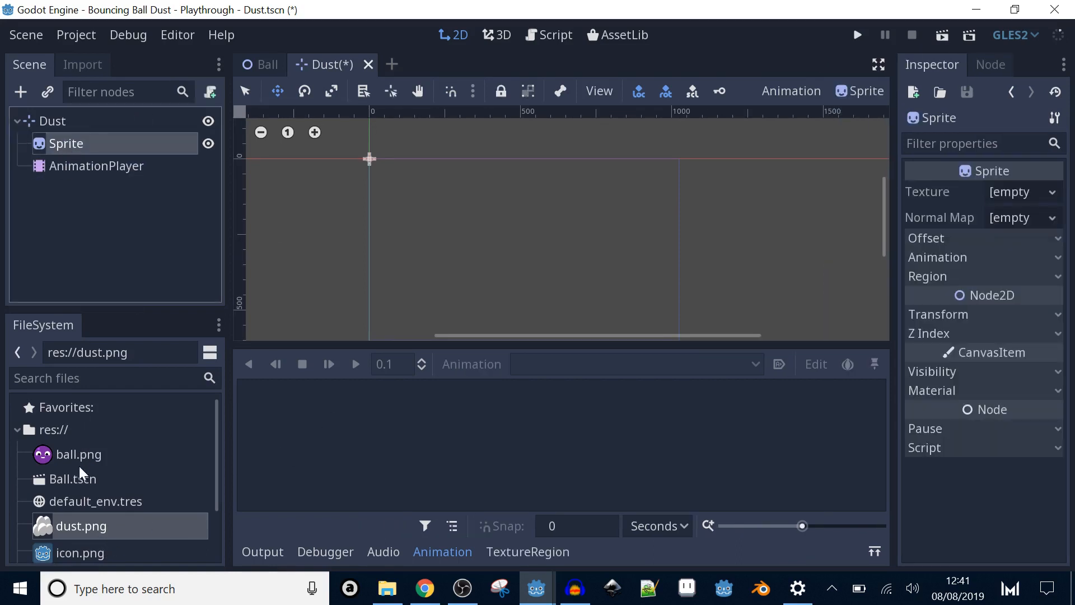
pyautogui.moveTo(89, 524); pyautogui.dragTo(1004, 193)
pyautogui.click(96, 166)
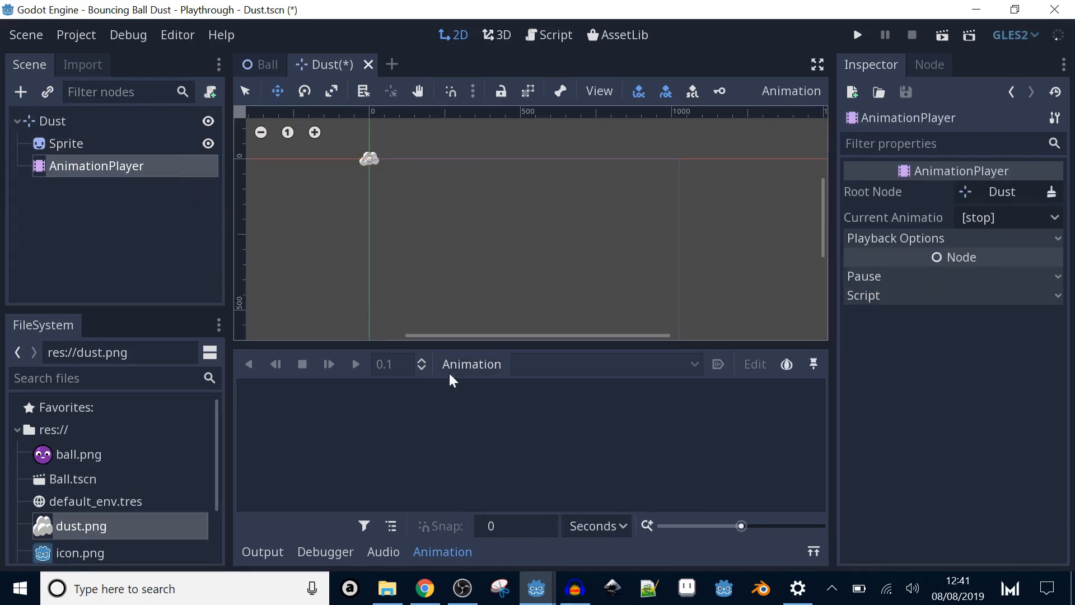
pyautogui.click(448, 364)
pyautogui.click(495, 264)
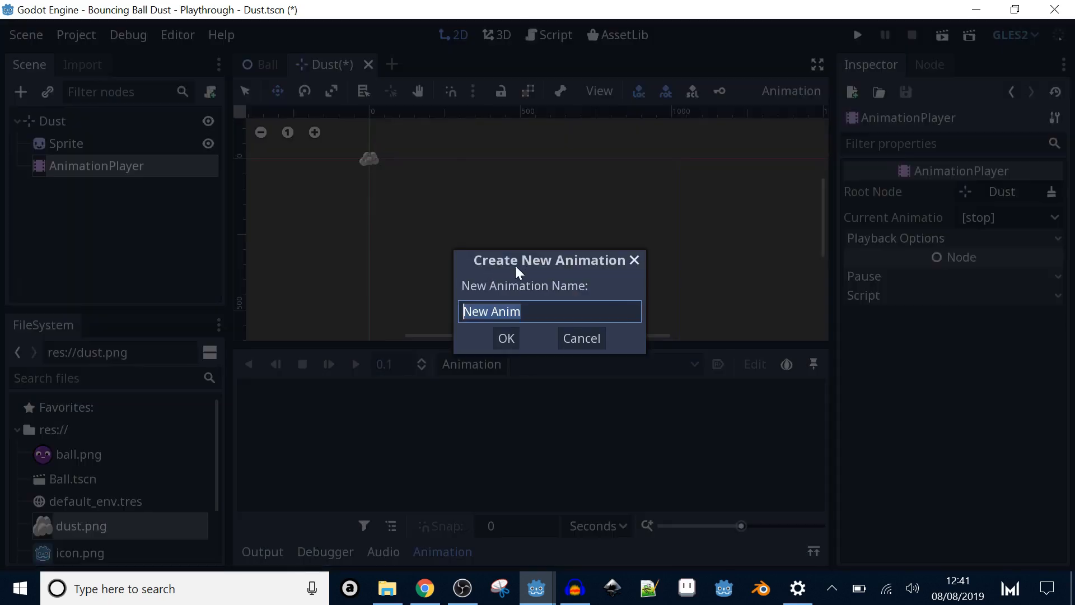
pyautogui.write('impact')
pyautogui.press('Return')
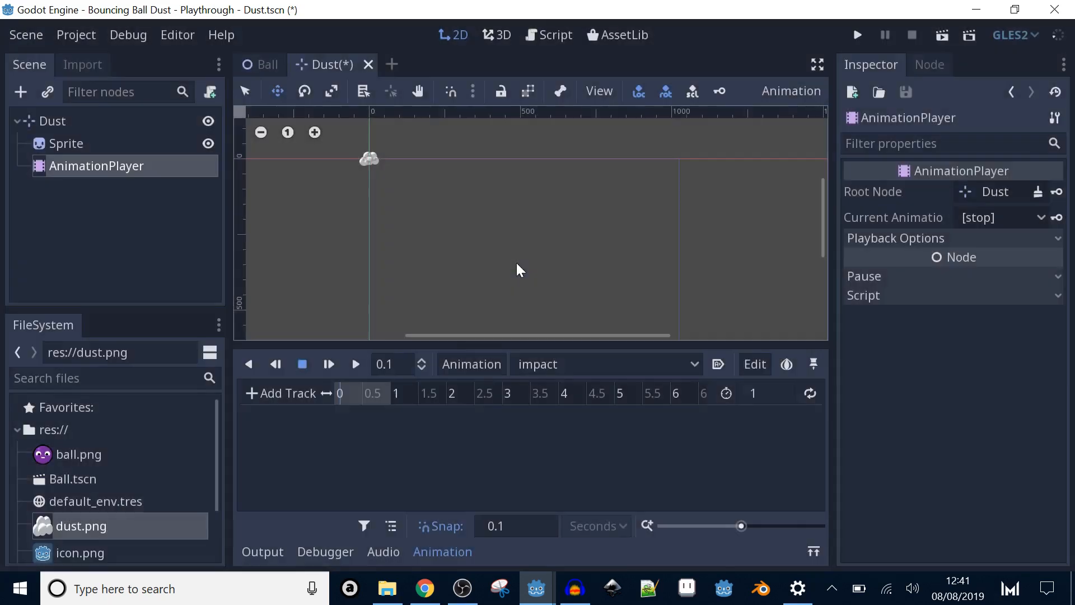
# Step: Set the Sprite's scale to 0.3 on both axes and key it at time 0 on a new scale track
pyautogui.click(119, 147)
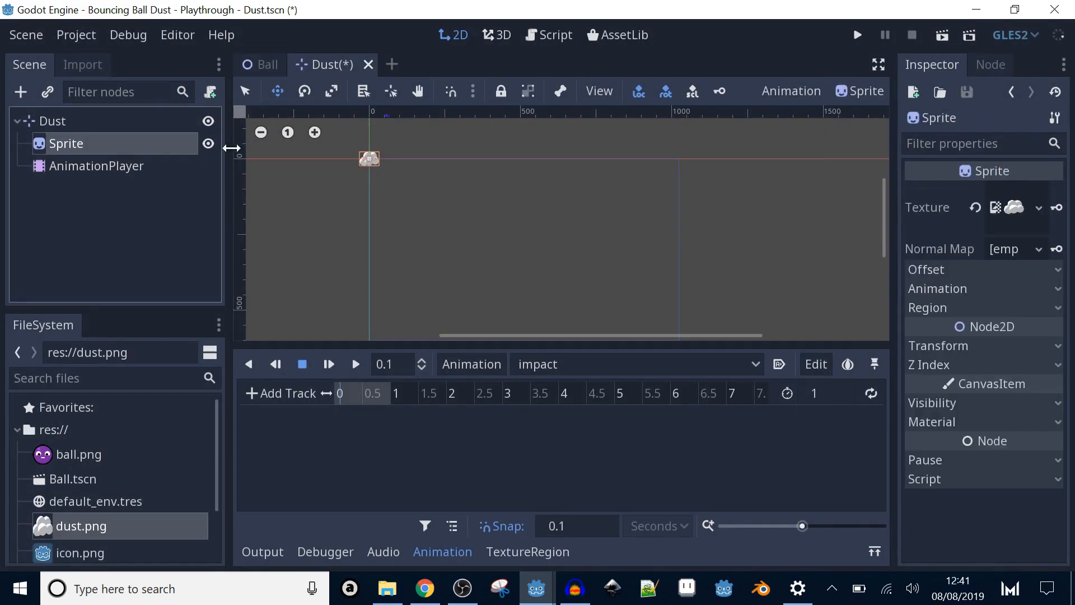
pyautogui.click(975, 351)
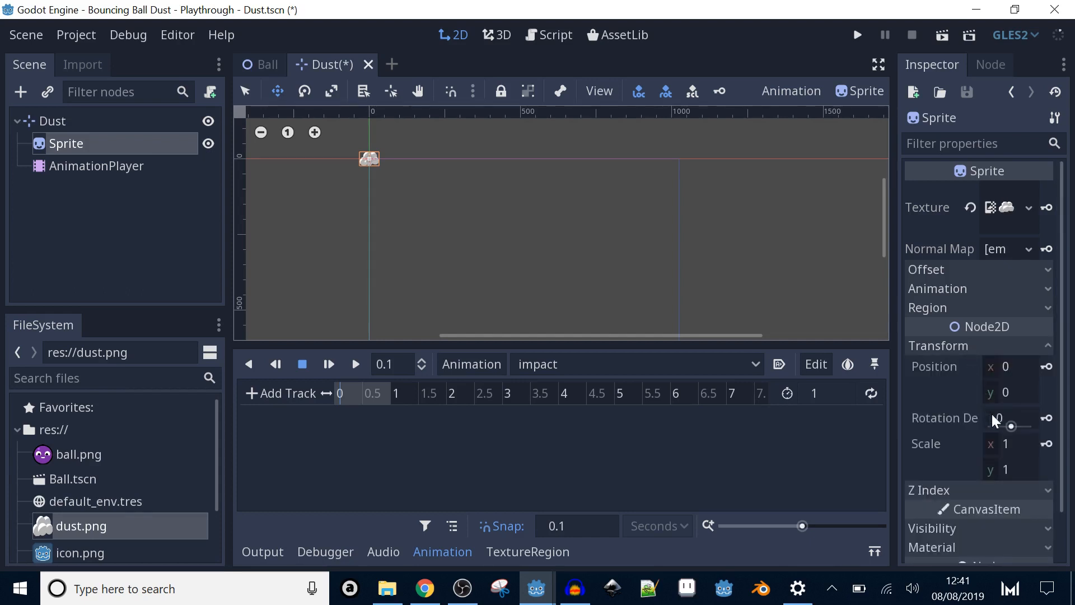
pyautogui.click(1016, 445)
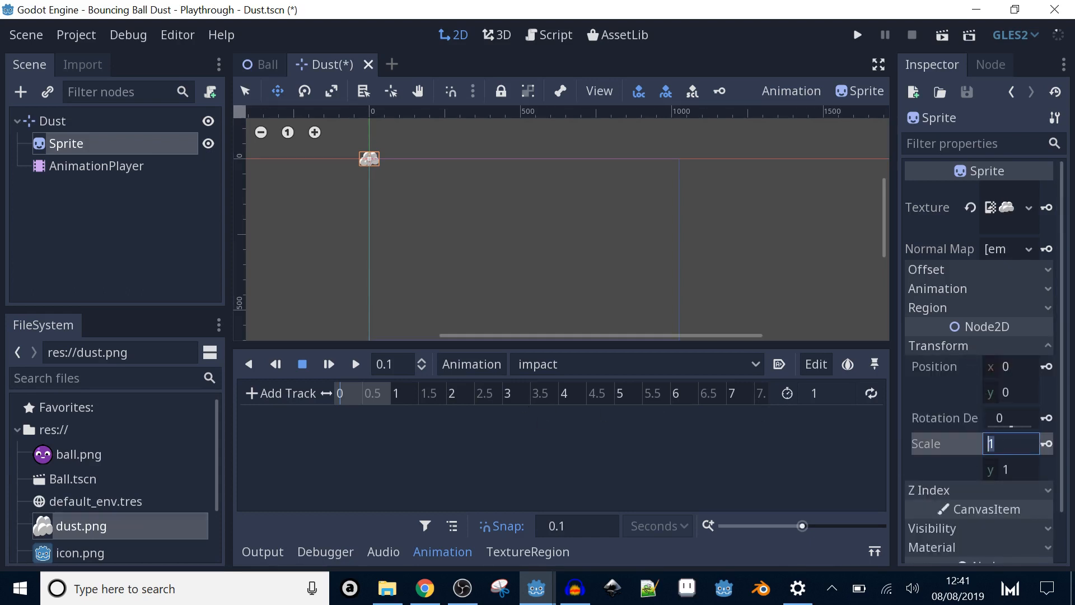
pyautogui.click(331, 392)
pyautogui.write('0.3')
pyautogui.press('Tab')
pyautogui.write('0.3')
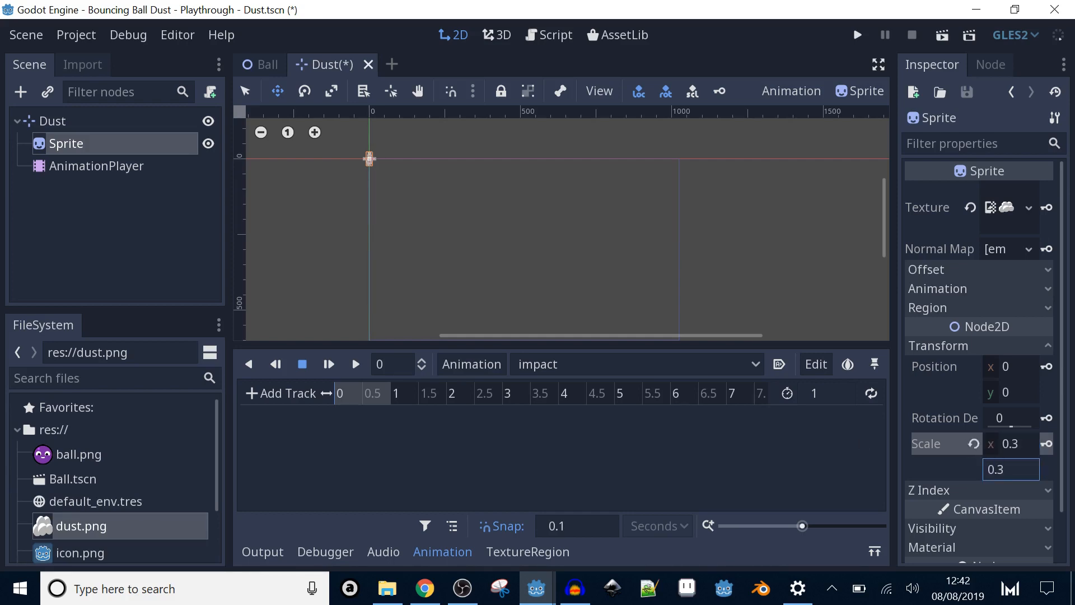
pyautogui.click(1046, 444)
pyautogui.click(549, 320)
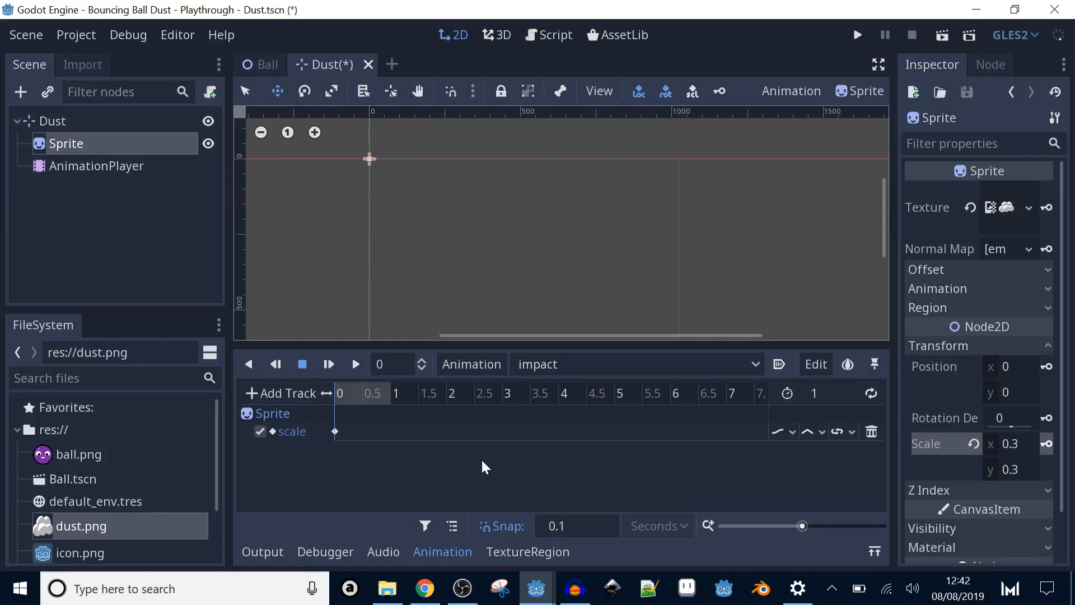
# Step: Reset the Sprite's scale to 1 on both axes and key it at 0.2 seconds
pyautogui.click(347, 393)
pyautogui.click(974, 444)
pyautogui.click(1046, 443)
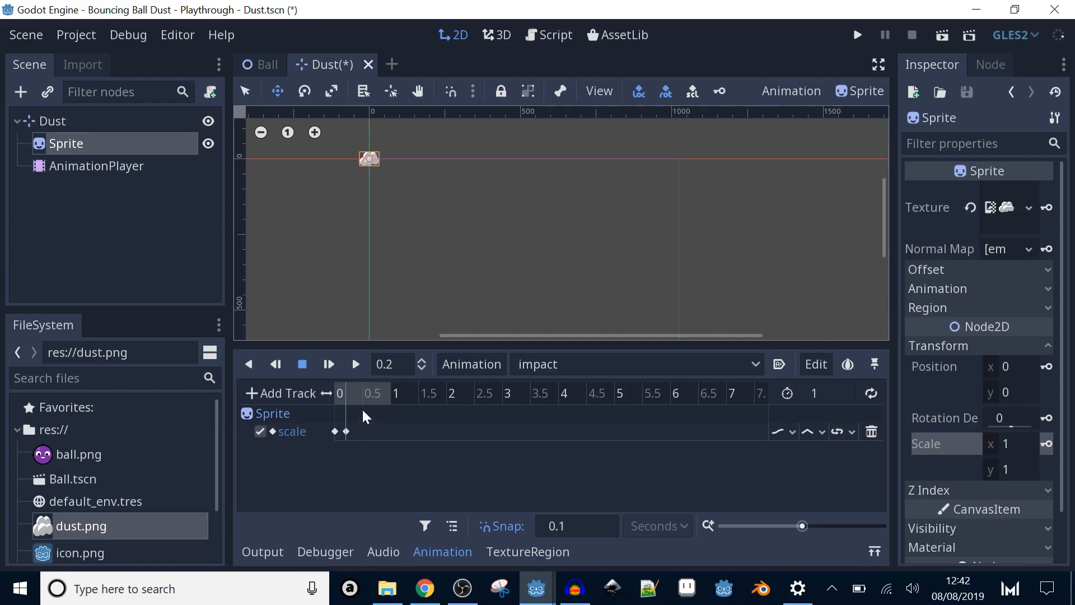
# Step: Set the Sprite's scale to 0 on both axes and key it at 1 second
pyautogui.click(352, 393)
pyautogui.click(1015, 447)
pyautogui.write('0')
pyautogui.press('Tab')
pyautogui.write('0')
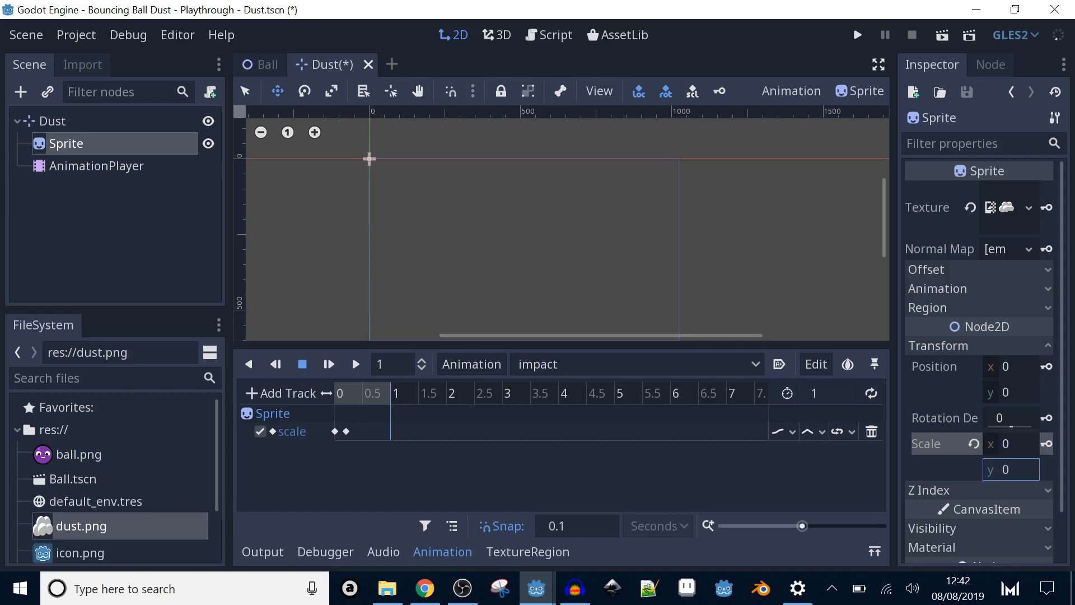
pyautogui.click(1045, 445)
# Step: At time 0, set the Sprite's position to x 30, y -20 and key it on a new position track
pyautogui.moveTo(354, 390); pyautogui.dragTo(326, 390)
pyautogui.click(1017, 370)
pyautogui.write('30')
pyautogui.press('Tab')
pyautogui.write('-20')
pyautogui.press('Return')
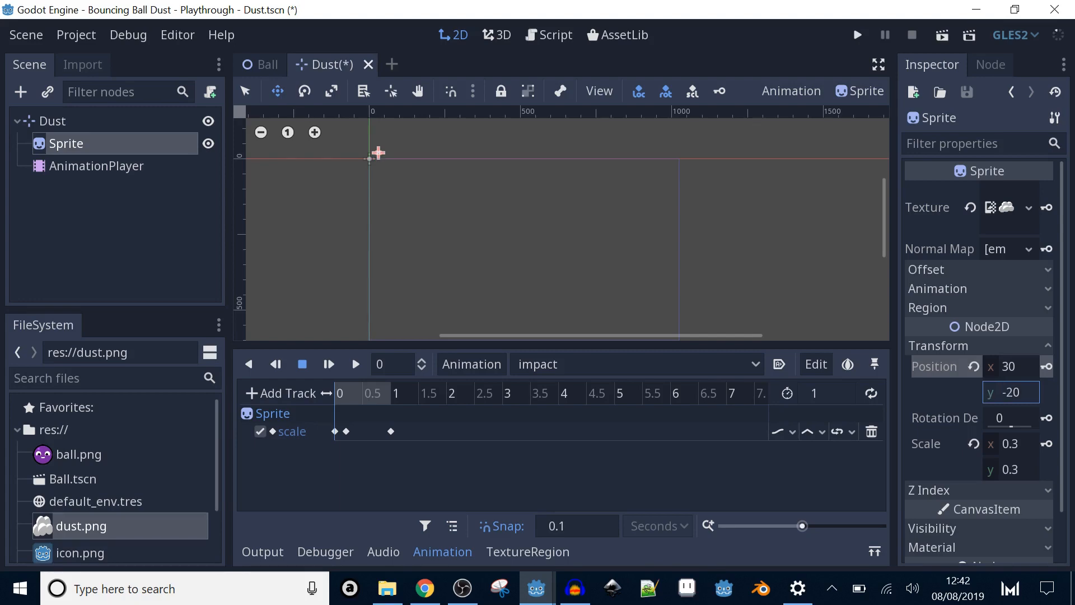
pyautogui.click(1045, 366)
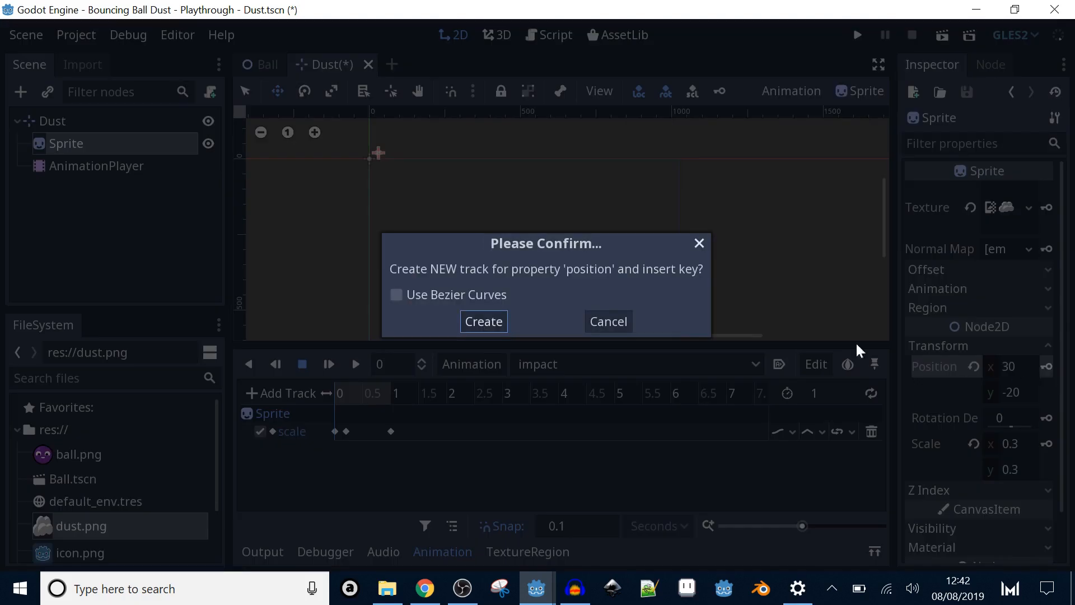
pyautogui.click(483, 321)
# Step: At 0.2 seconds, set the Sprite's x position to 120 and key the position
pyautogui.scroll(5, 343, 149)
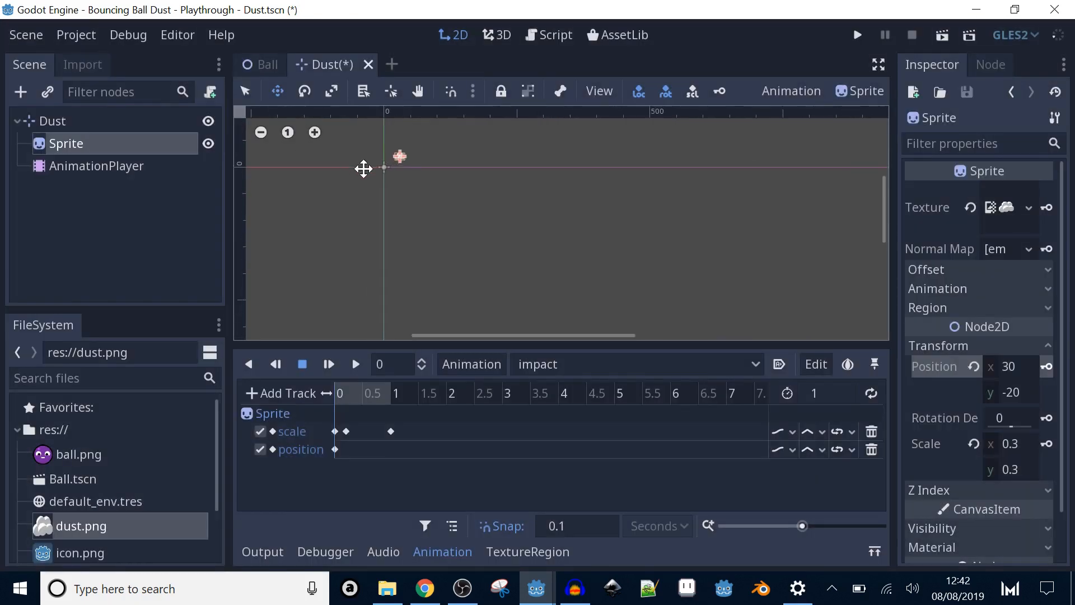
pyautogui.scroll(3, 362, 149)
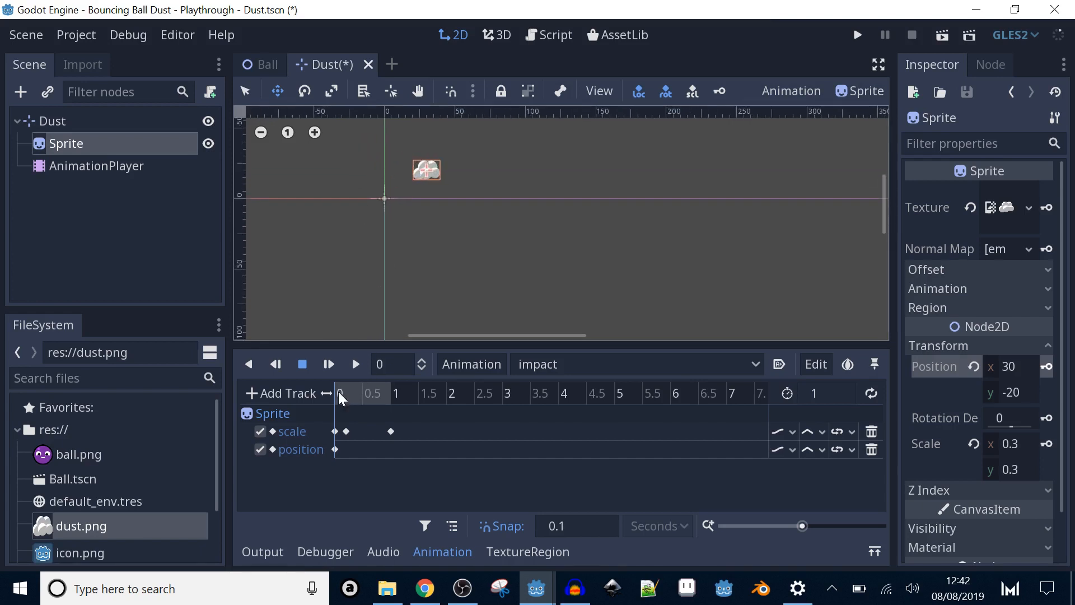
pyautogui.moveTo(337, 395); pyautogui.dragTo(345, 395)
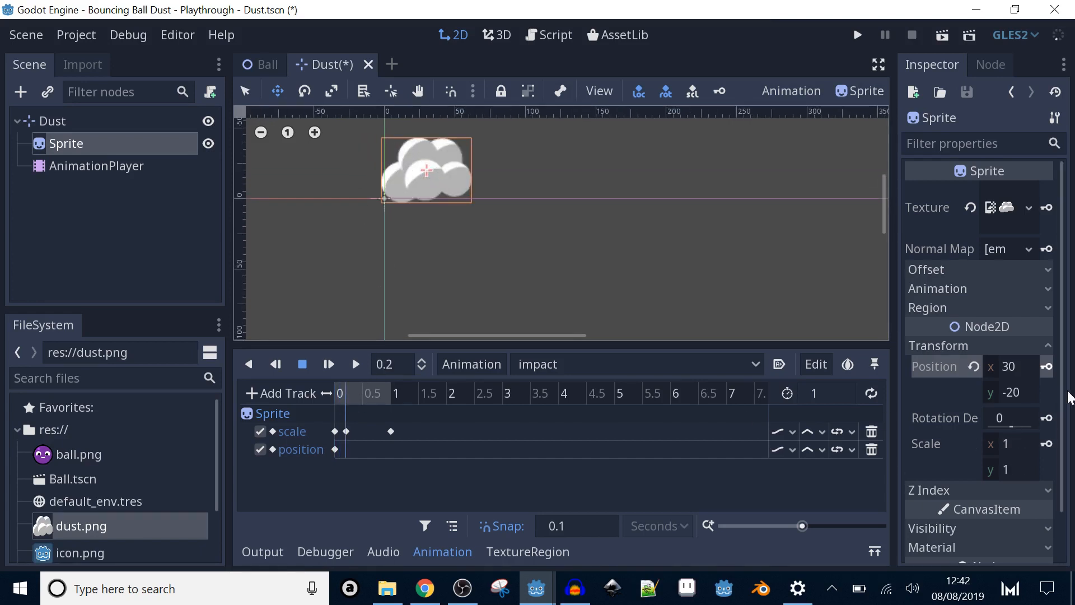
pyautogui.click(1014, 373)
pyautogui.write('120')
pyautogui.press('Tab')
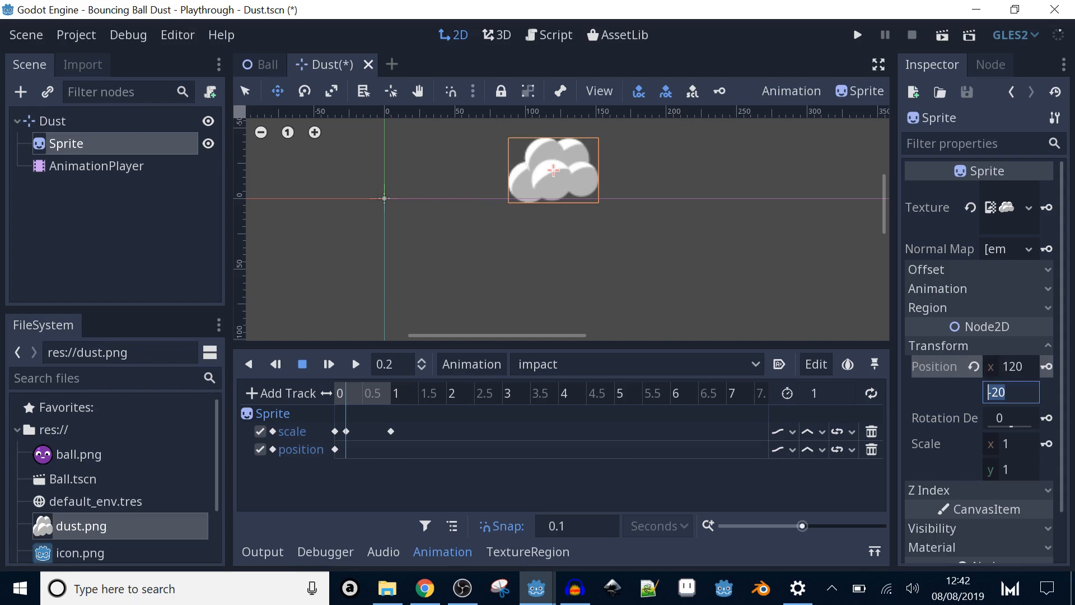
pyautogui.click(1047, 367)
# Step: At 1 second, set the Sprite's position to x 170, y -45 and key it
pyautogui.moveTo(394, 399); pyautogui.dragTo(416, 398)
pyautogui.click(1008, 367)
pyautogui.write('170')
pyautogui.click(1030, 393)
pyautogui.write('-45')
pyautogui.click(1047, 366)
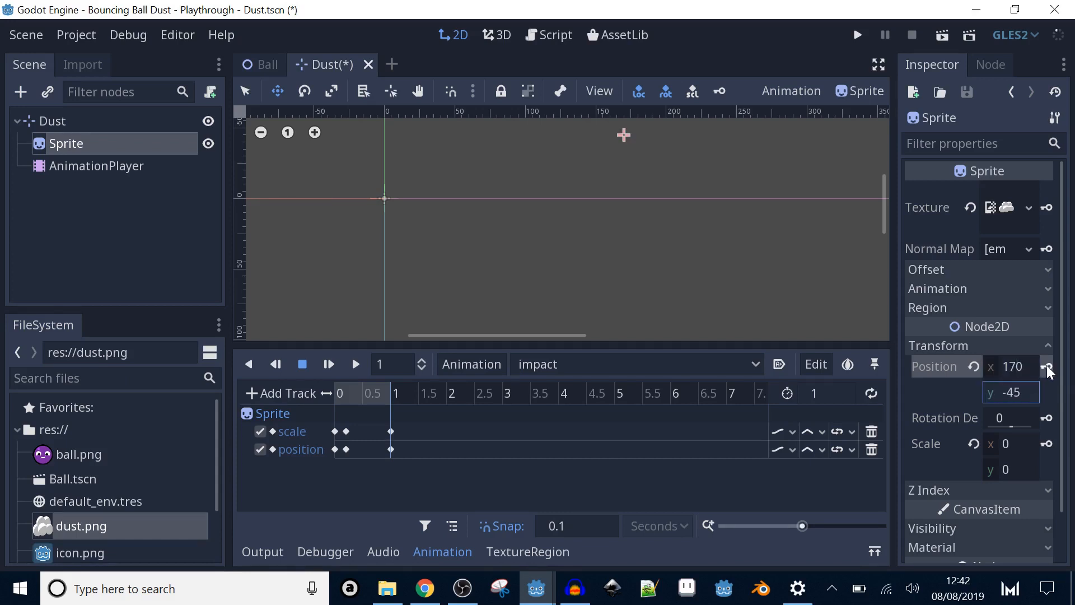
# Step: Play the impact animation from the start to preview the dust's movement and scaling
pyautogui.click(336, 393)
pyautogui.click(355, 365)
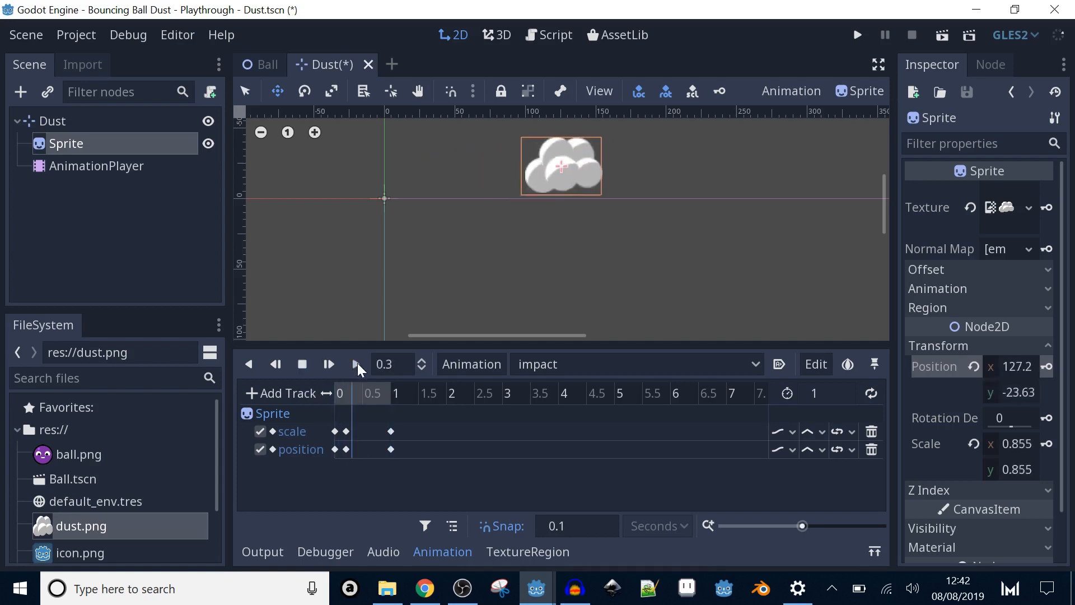
pyautogui.click(338, 393)
pyautogui.click(355, 365)
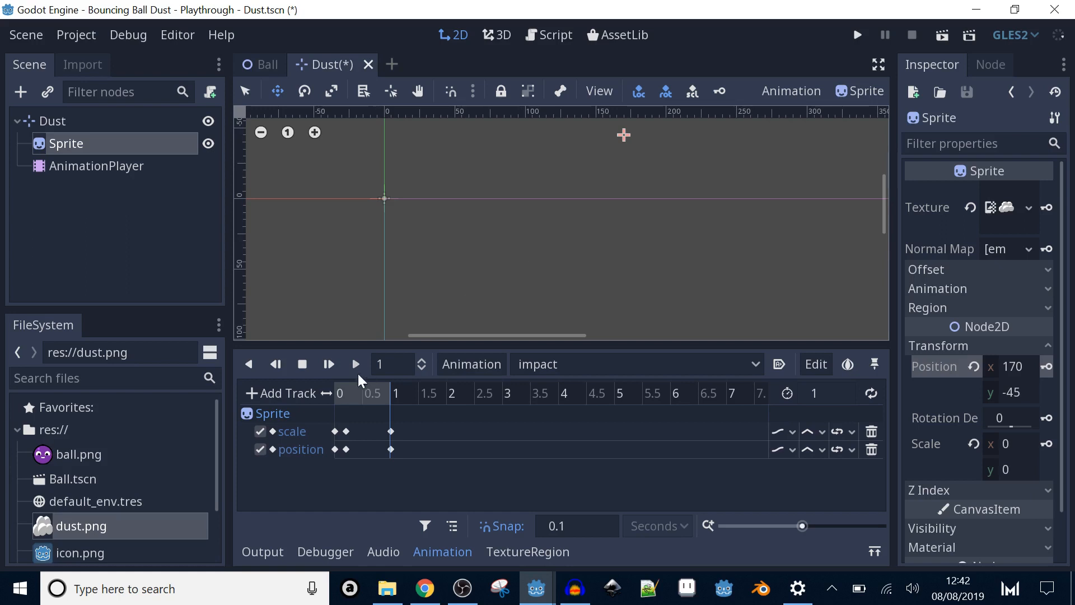
# Step: Set the easing of the scale key at time 0 to Out and of the one at 0.2 seconds to In
pyautogui.click(335, 432)
pyautogui.rightClick(964, 268)
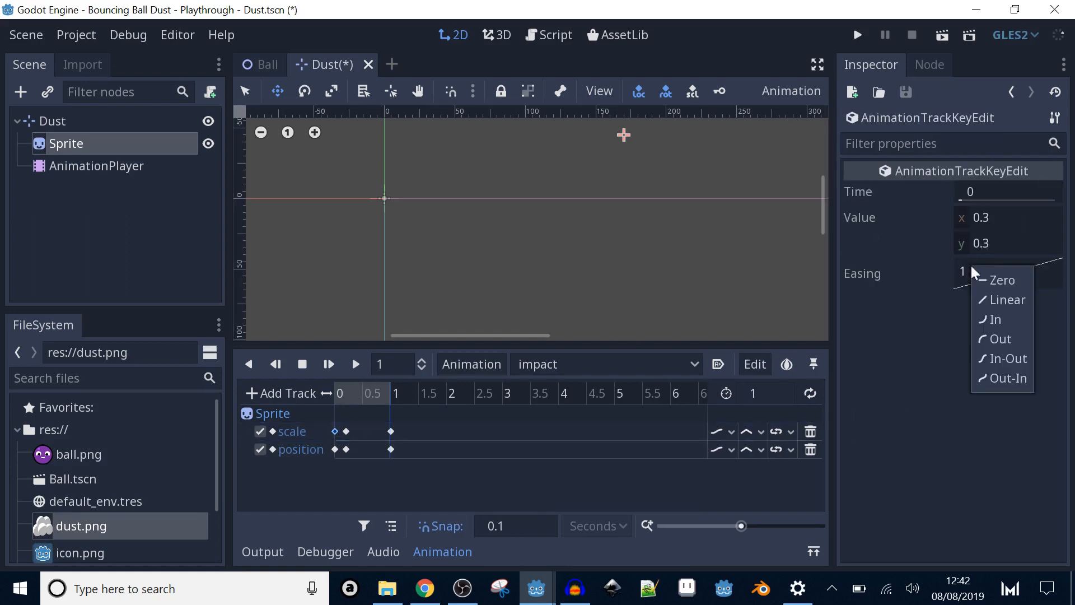
pyautogui.click(1001, 339)
pyautogui.click(347, 431)
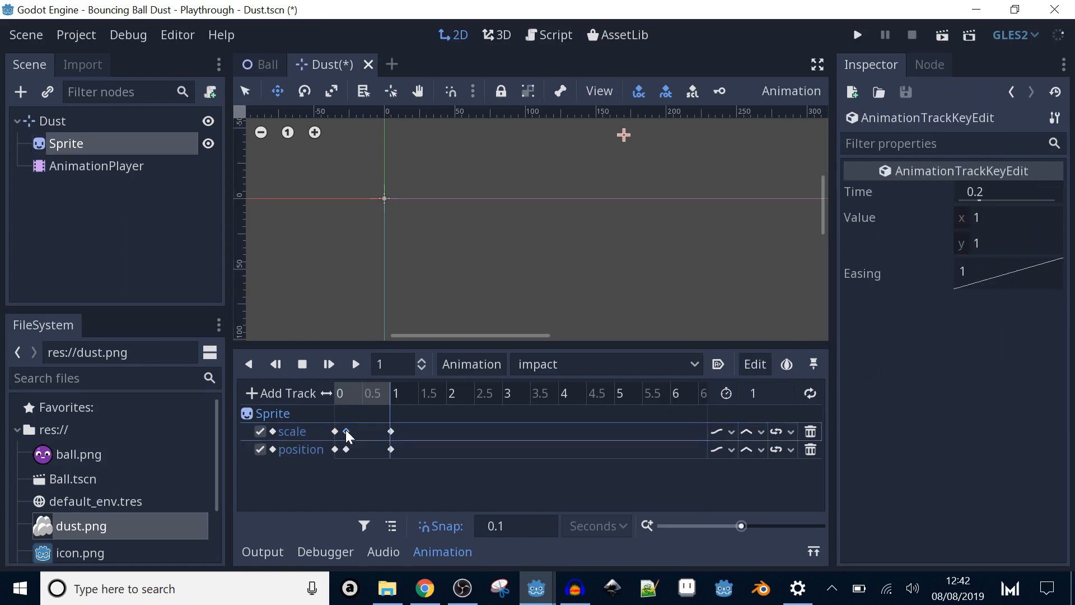
pyautogui.rightClick(977, 273)
pyautogui.click(1001, 326)
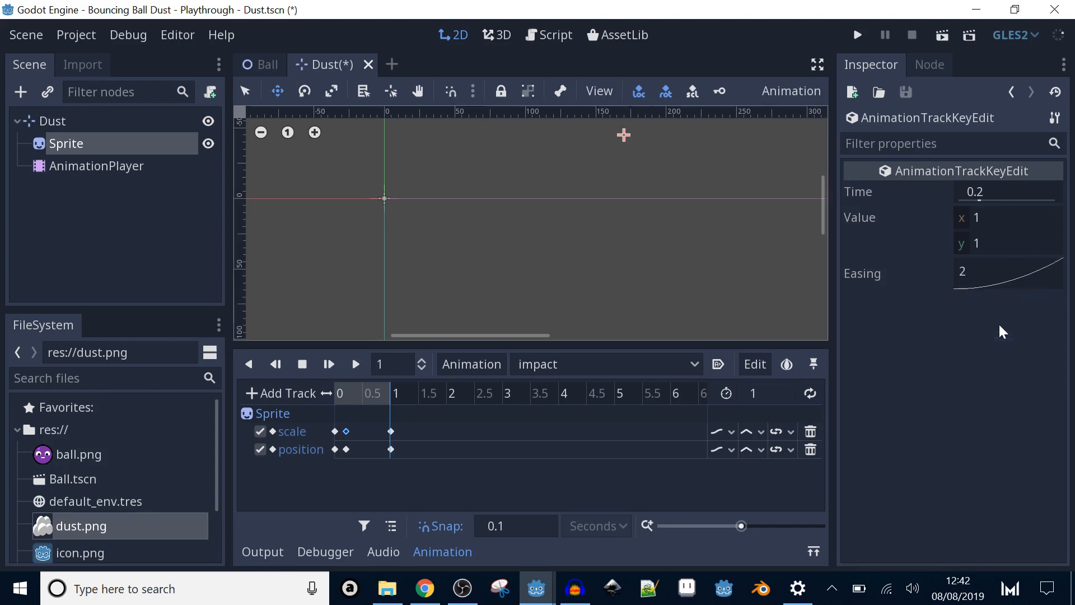
pyautogui.rightClick(979, 276)
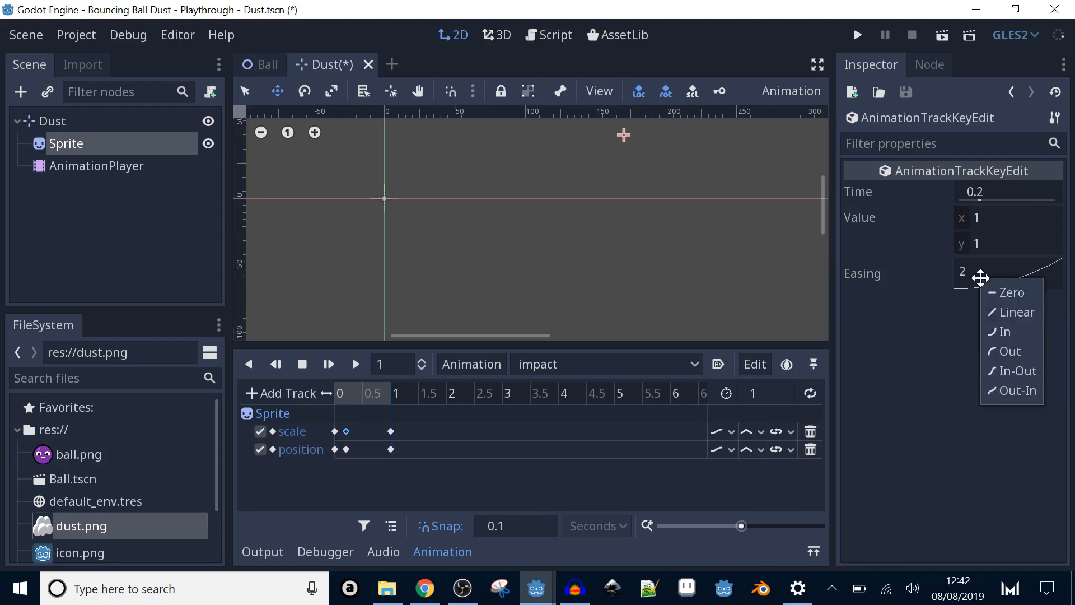
pyautogui.click(892, 391)
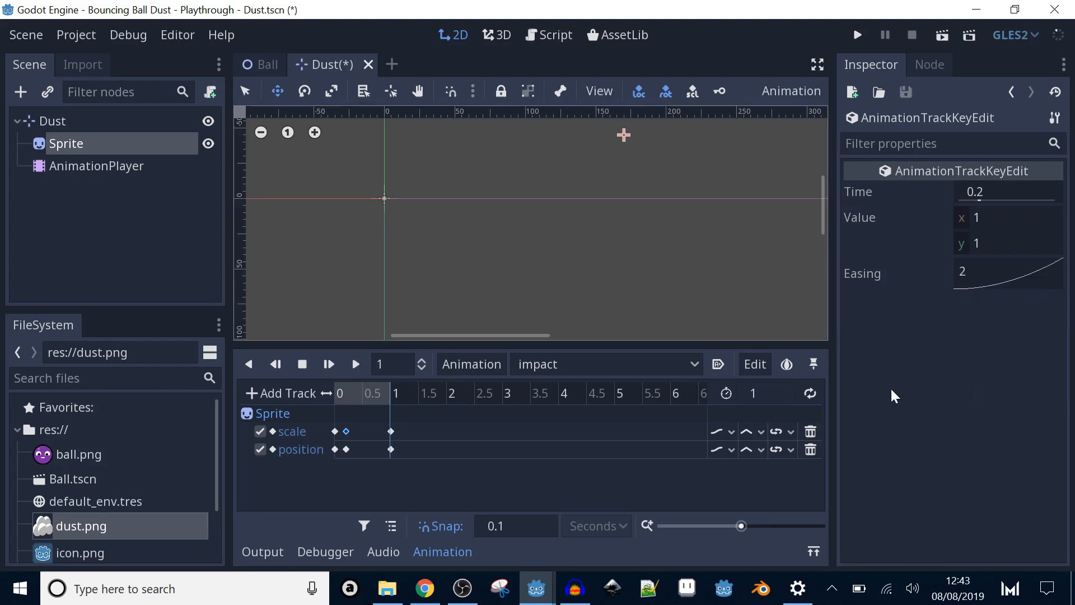
# Step: Set the easing of the position keys at time 0 and 0.2 seconds to Out
pyautogui.click(334, 455)
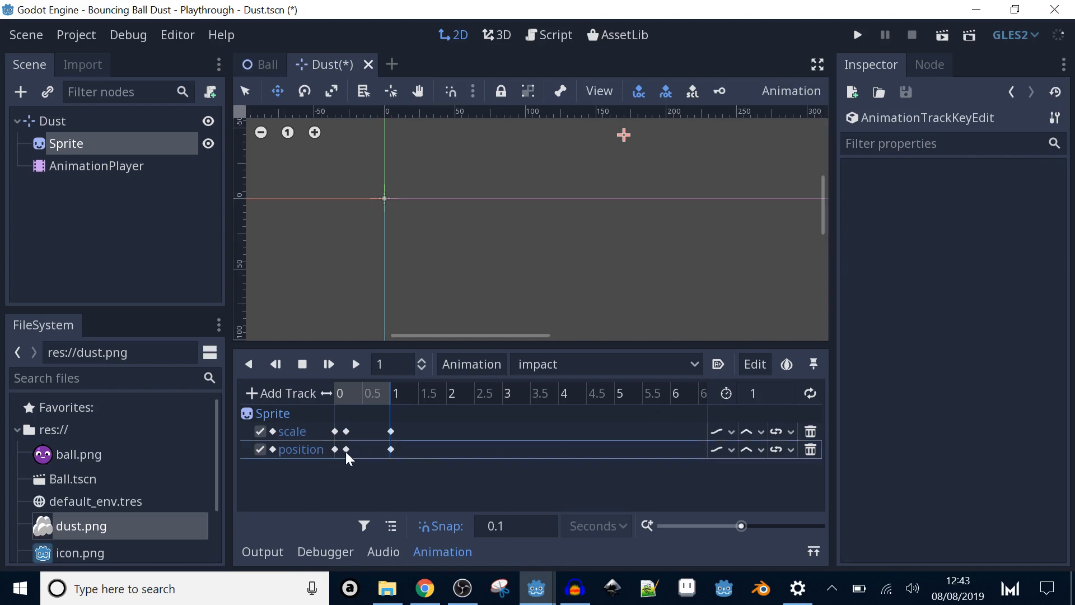
pyautogui.click(334, 449)
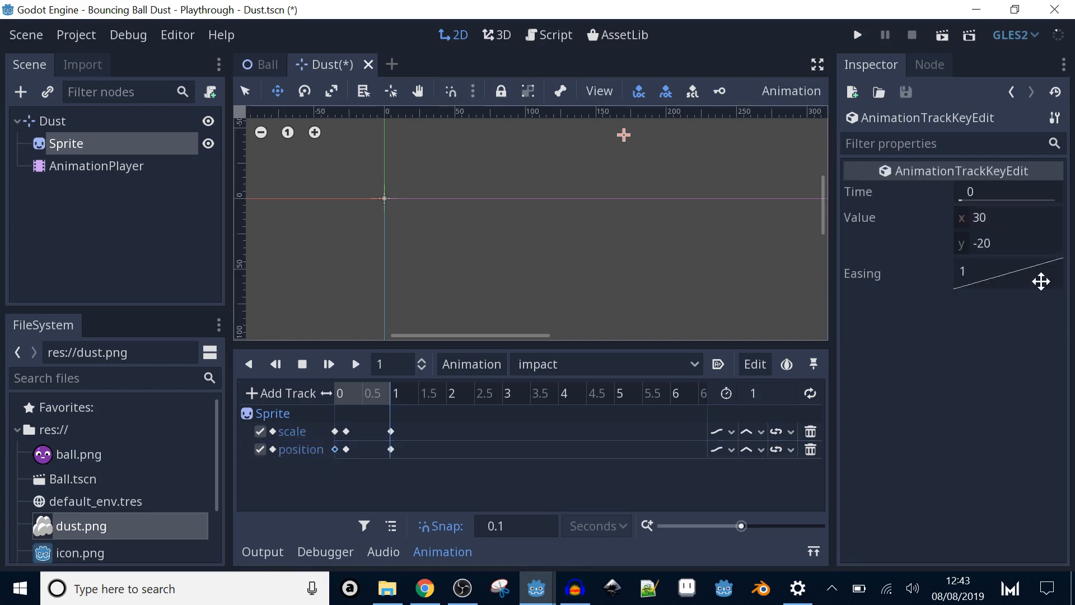
pyautogui.rightClick(1041, 281)
pyautogui.click(1035, 348)
pyautogui.click(346, 449)
pyautogui.rightClick(973, 274)
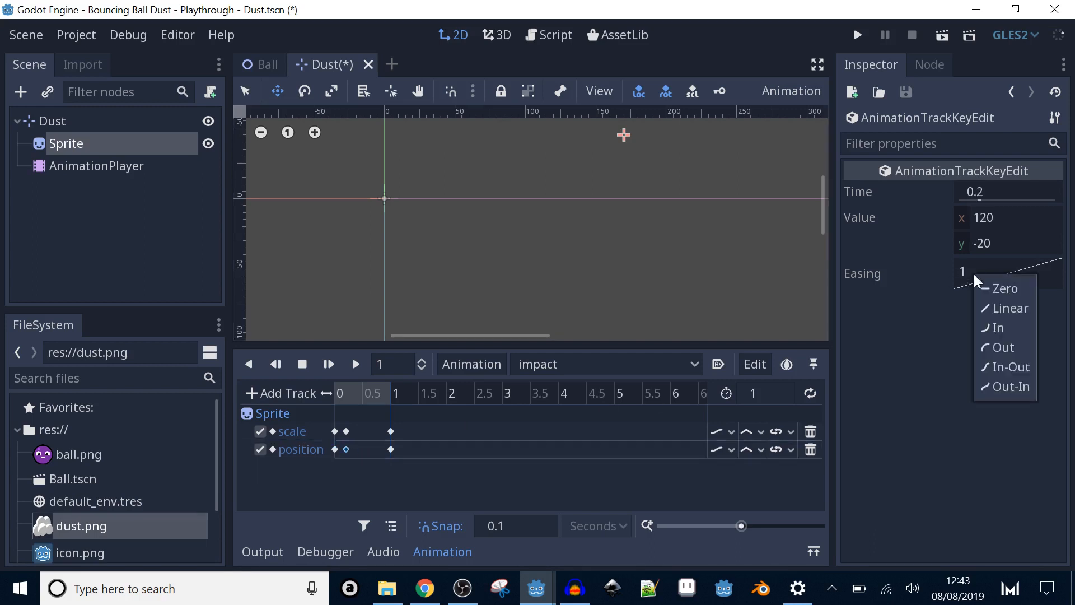
pyautogui.click(997, 348)
# Step: Replay the impact animation from the beginning to check the eased motion
pyautogui.click(336, 393)
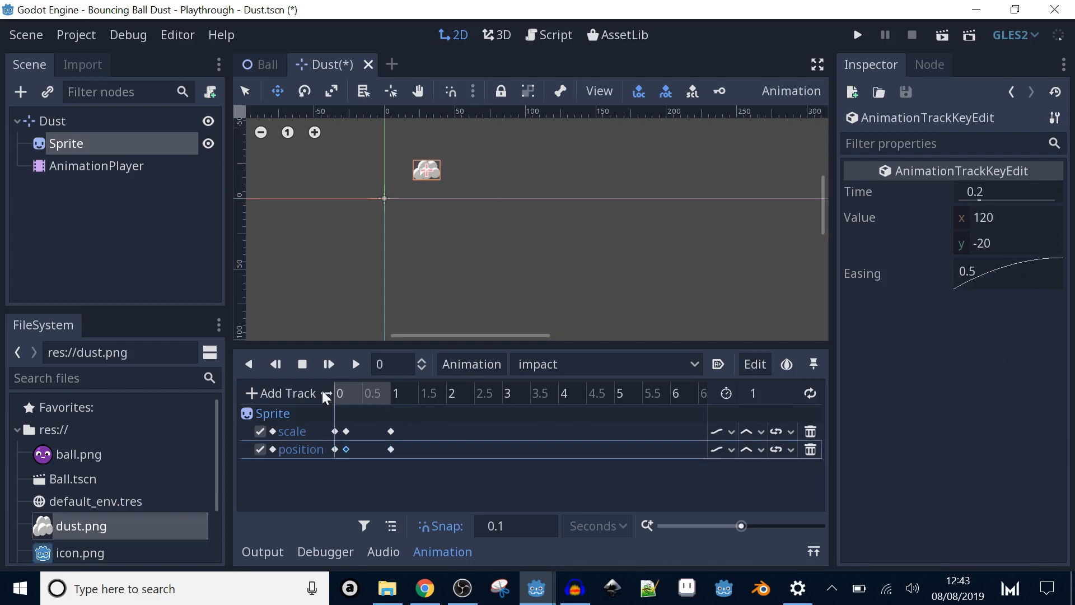
pyautogui.click(356, 364)
pyautogui.click(356, 364)
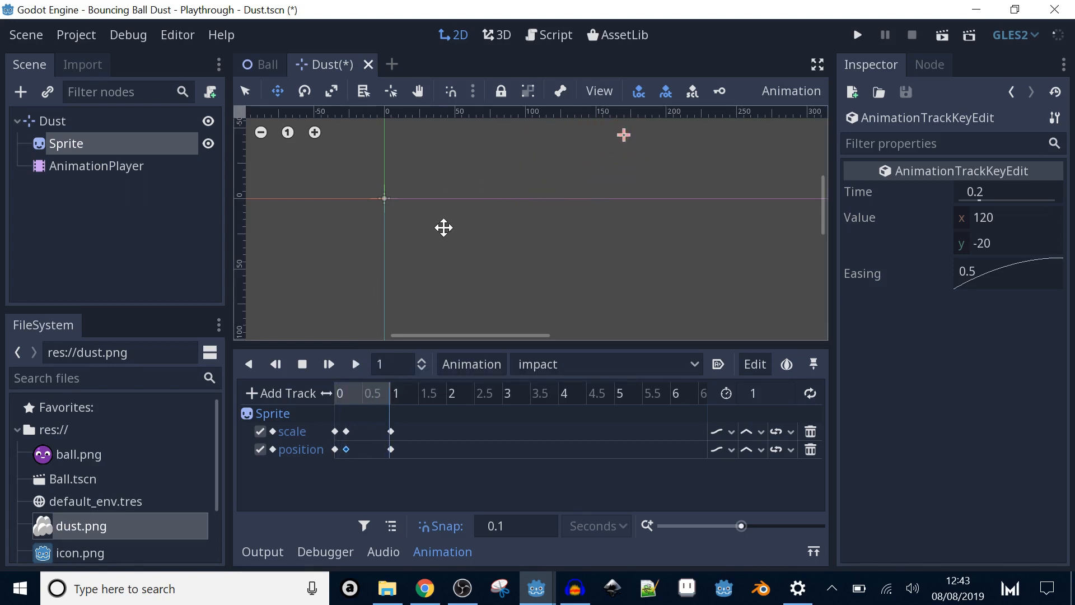
# Step: Save the Dust scene with the animation editor hidden and switch to the Ball scene
pyautogui.hotkey('ctrl', 's')
pyautogui.click(427, 552)
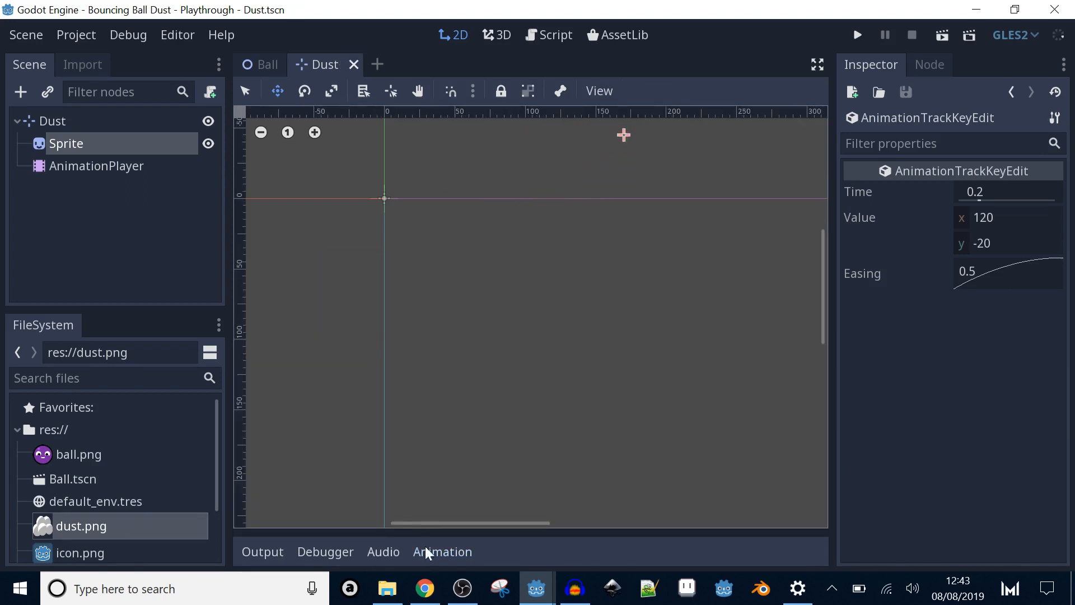
pyautogui.click(266, 66)
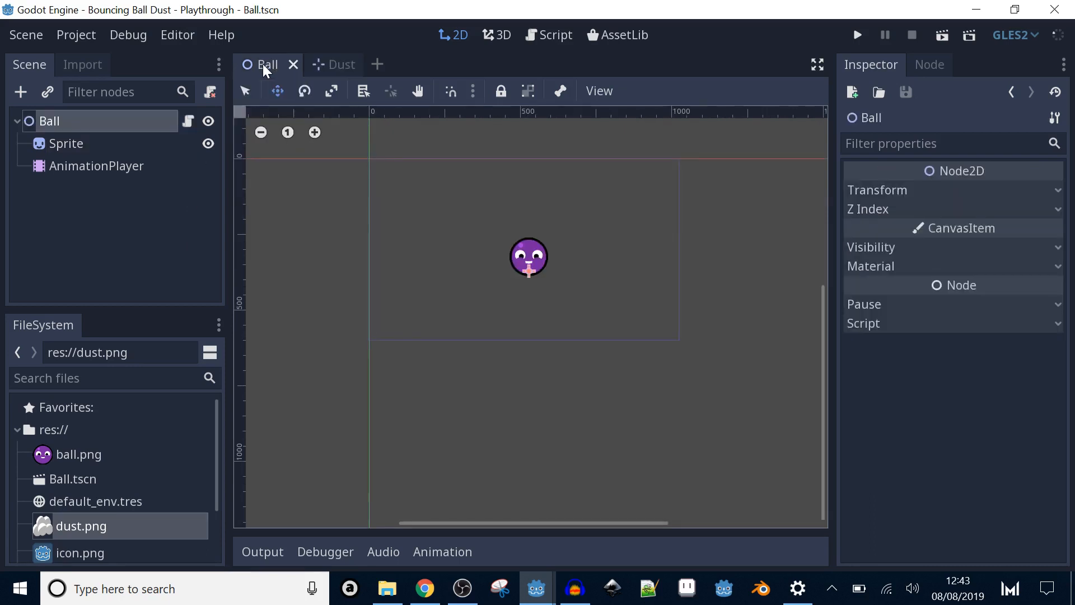
# Step: Add a Call Method track targeting the Ball node to the bounce animation and save the scene
pyautogui.click(163, 168)
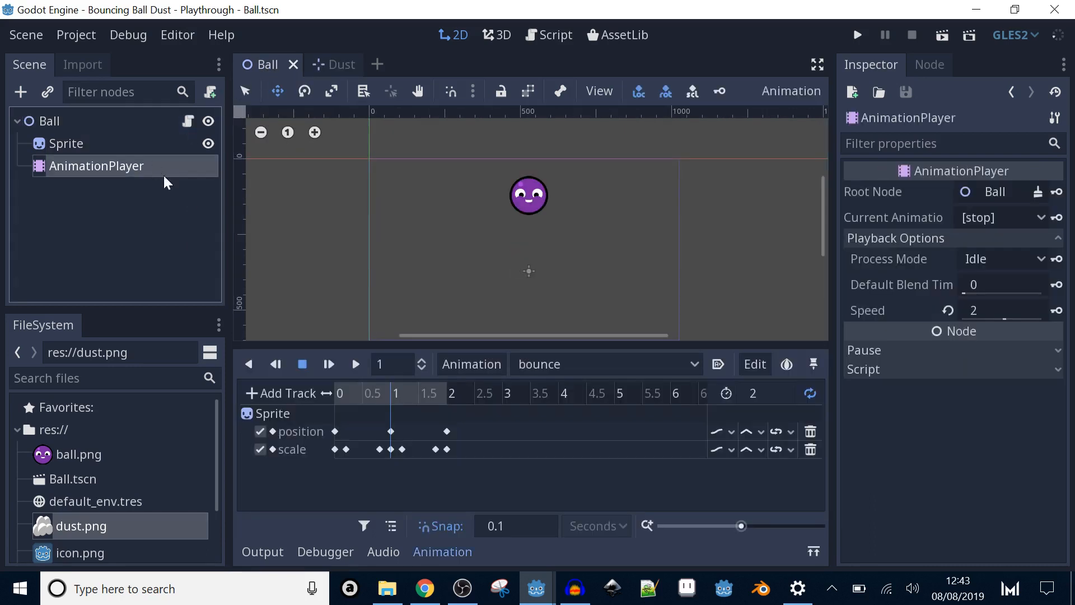
pyautogui.click(263, 393)
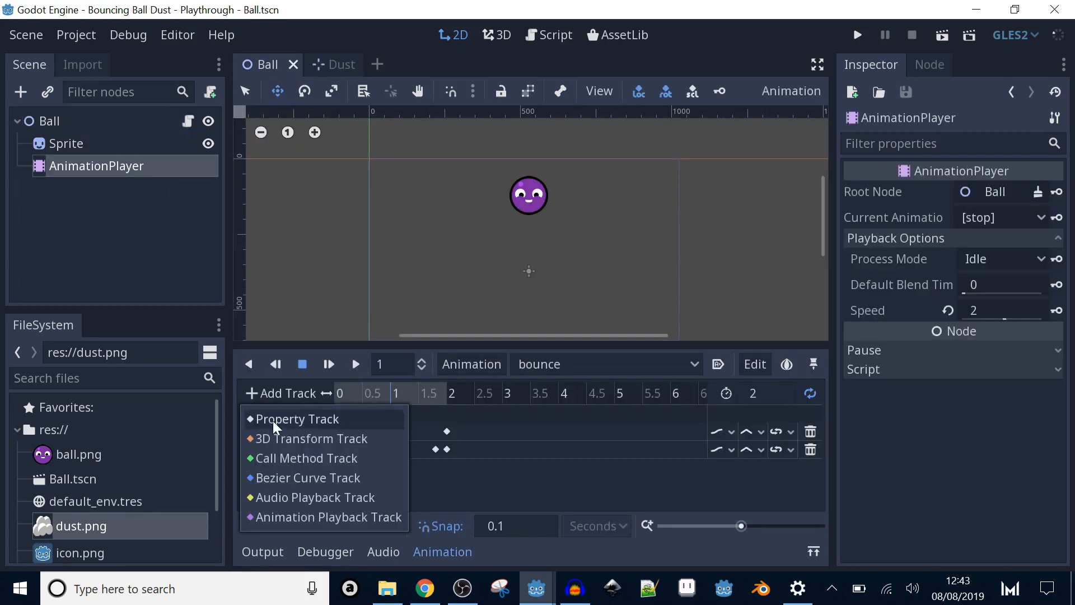
pyautogui.click(290, 463)
pyautogui.click(202, 111)
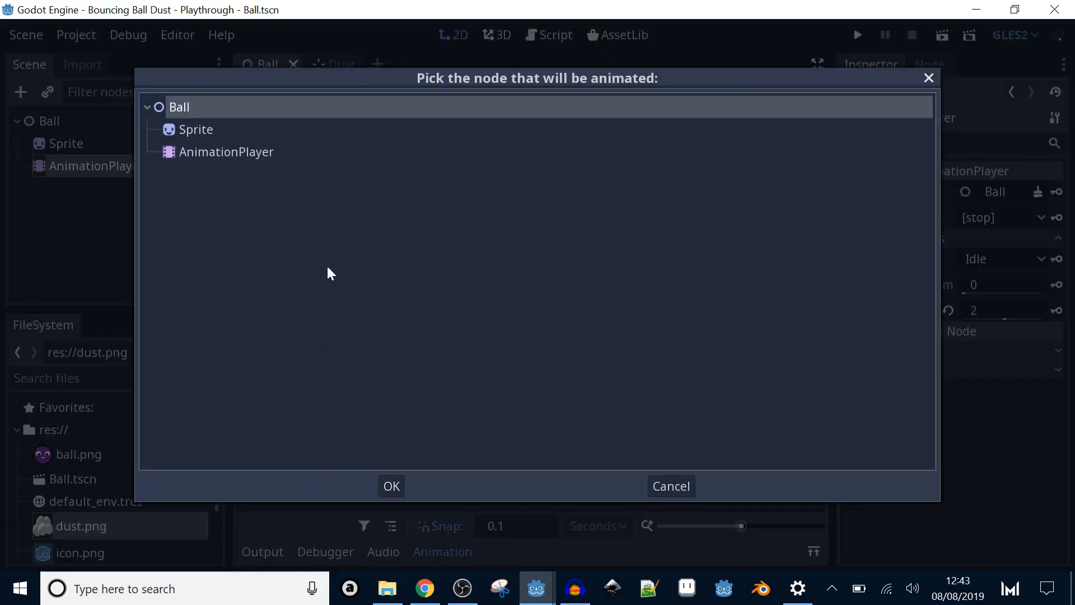
pyautogui.click(390, 485)
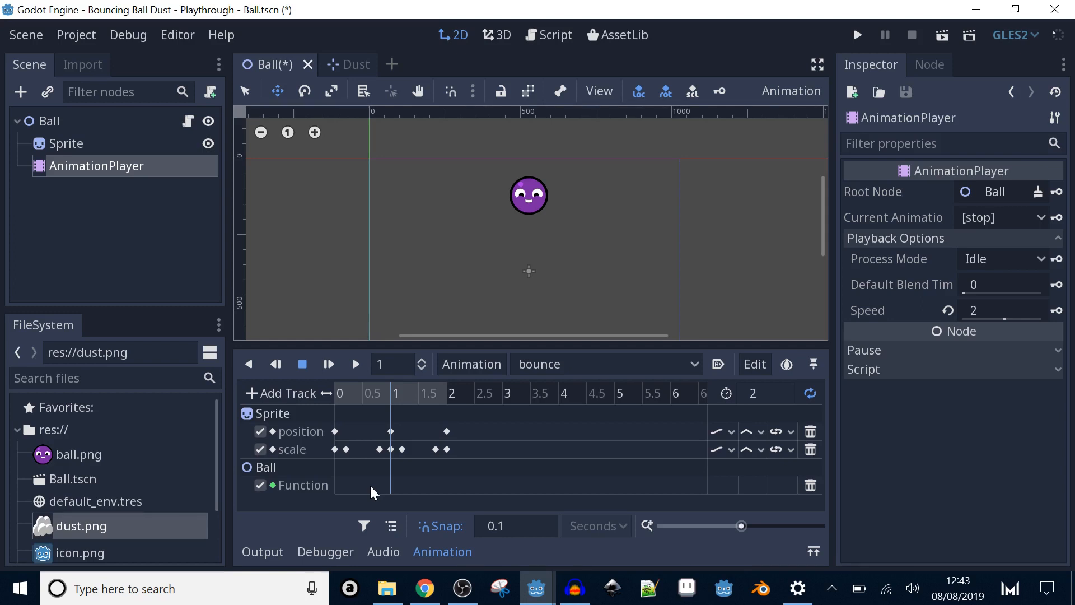
pyautogui.hotkey('ctrl', 's')
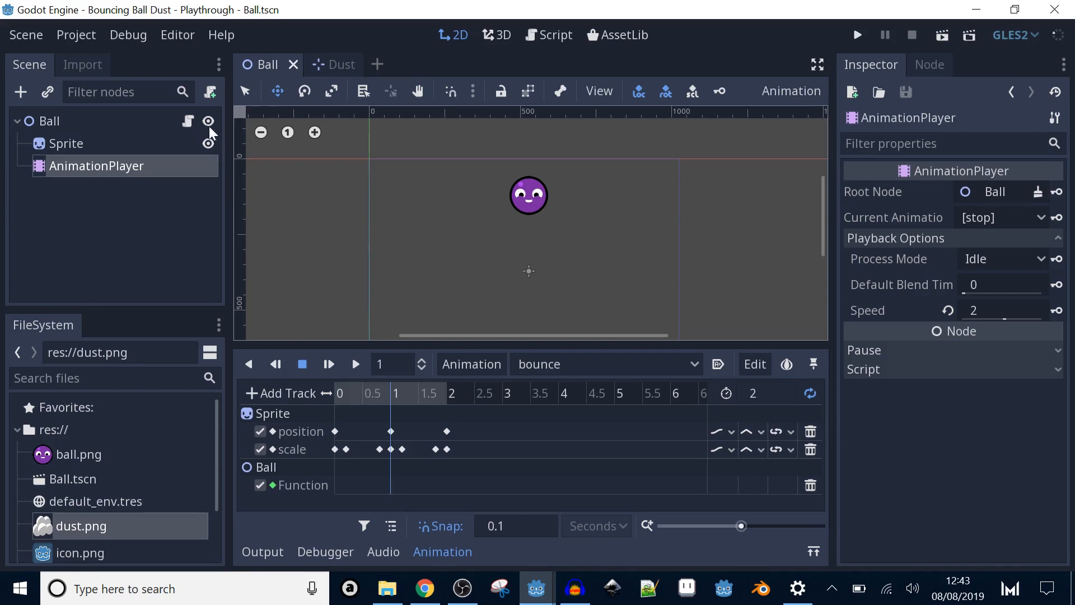
# Step: Open the Ball node's script and declare an empty function create_dust_impact() below _ready()
pyautogui.click(188, 120)
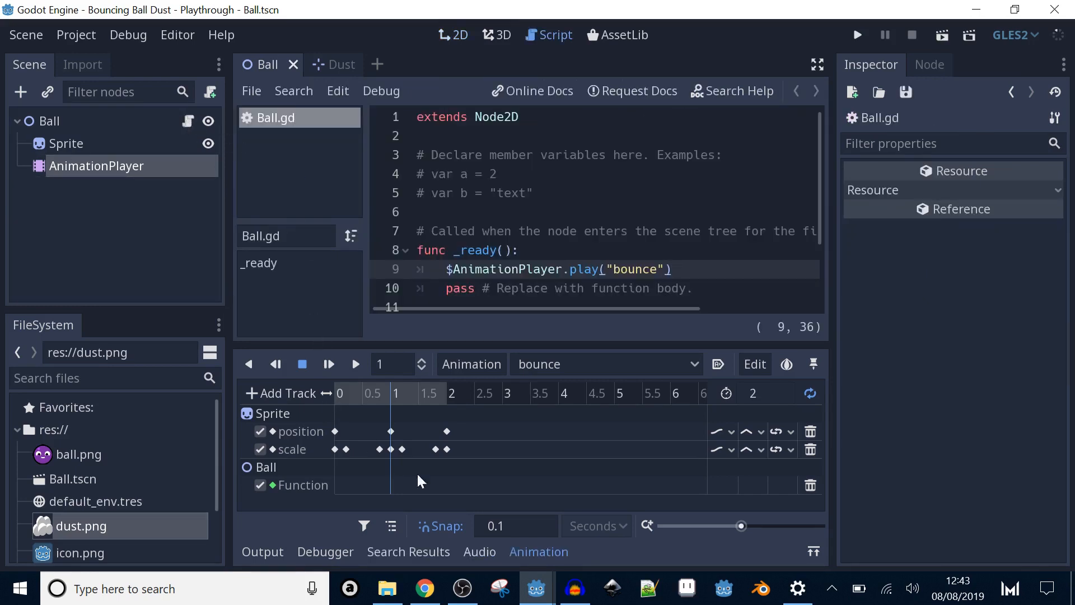
pyautogui.click(530, 551)
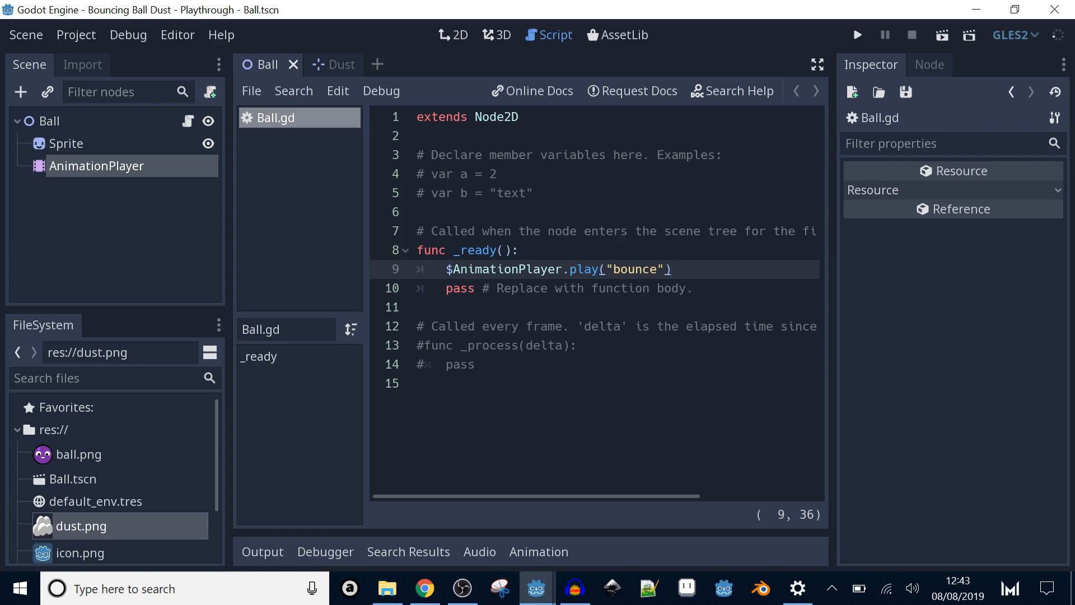
pyautogui.click(418, 306)
pyautogui.press('Return')
pyautogui.press('Return')
pyautogui.press('Up')
pyautogui.write('func create)')
pyautogui.press('BackSpace')
pyautogui.write('_dust_i')
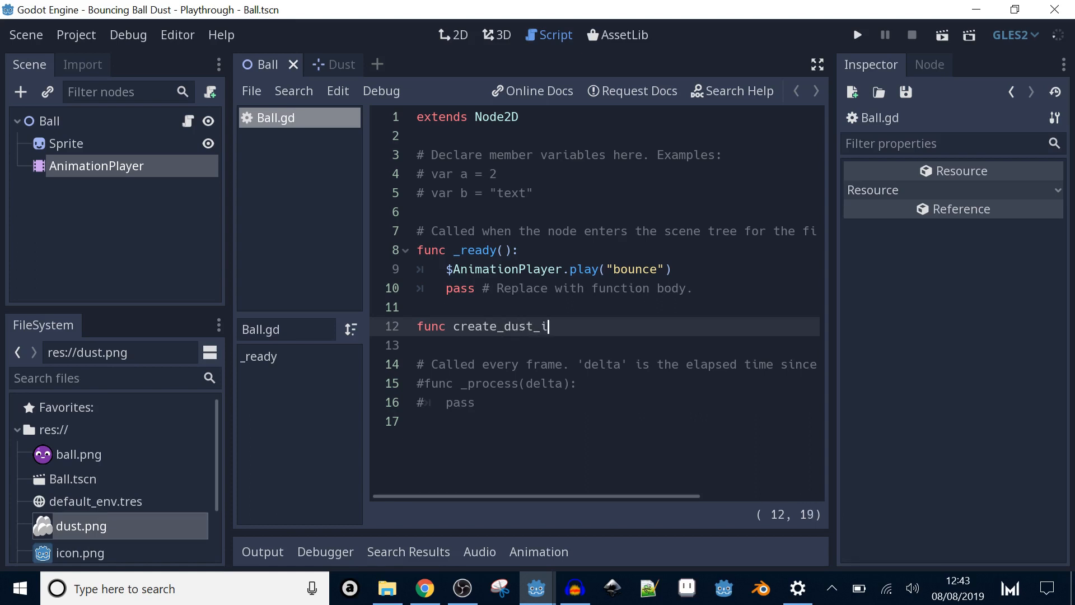
pyautogui.write('mpact():')
pyautogui.press('Return')
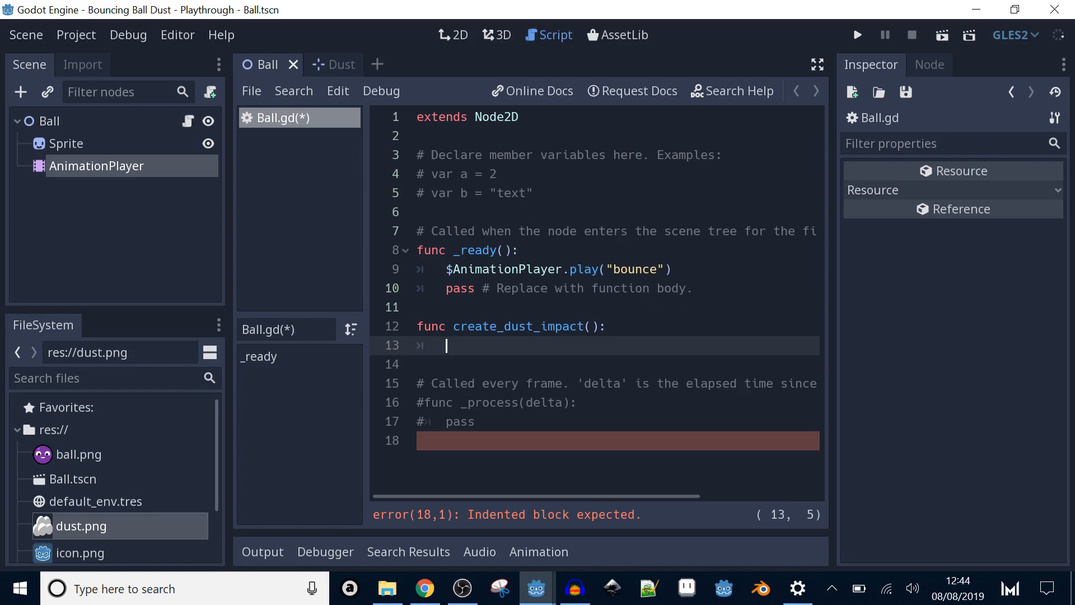
# Step: Declare the variable dust_scene below the extends line, preloading "res://Dust.tscn"
pyautogui.click(417, 136)
pyautogui.press('Return')
pyautogui.write('var dust_')
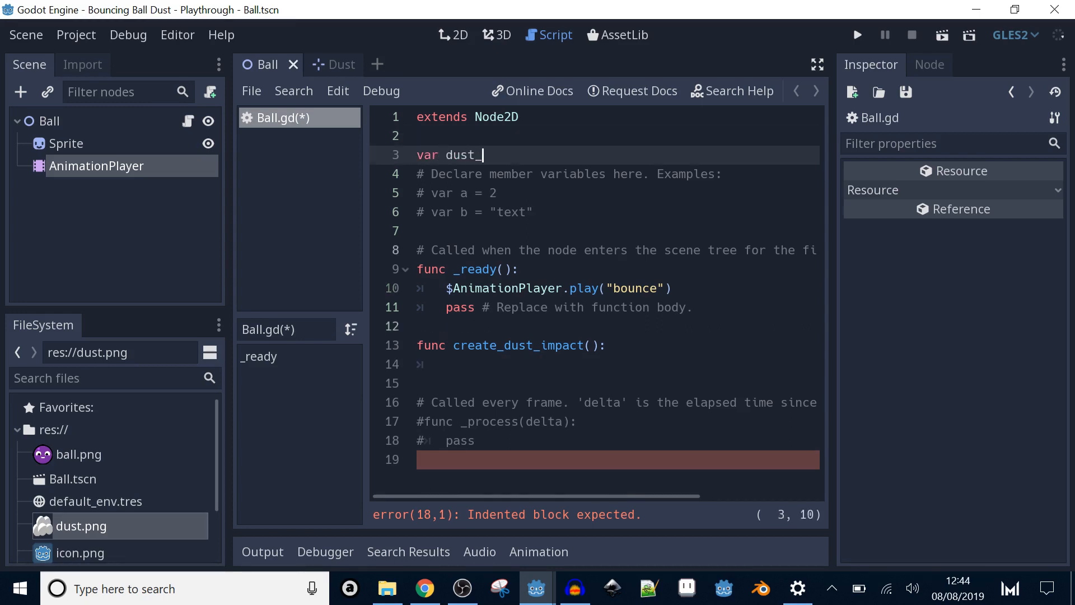
pyautogui.write('scene = preload(')
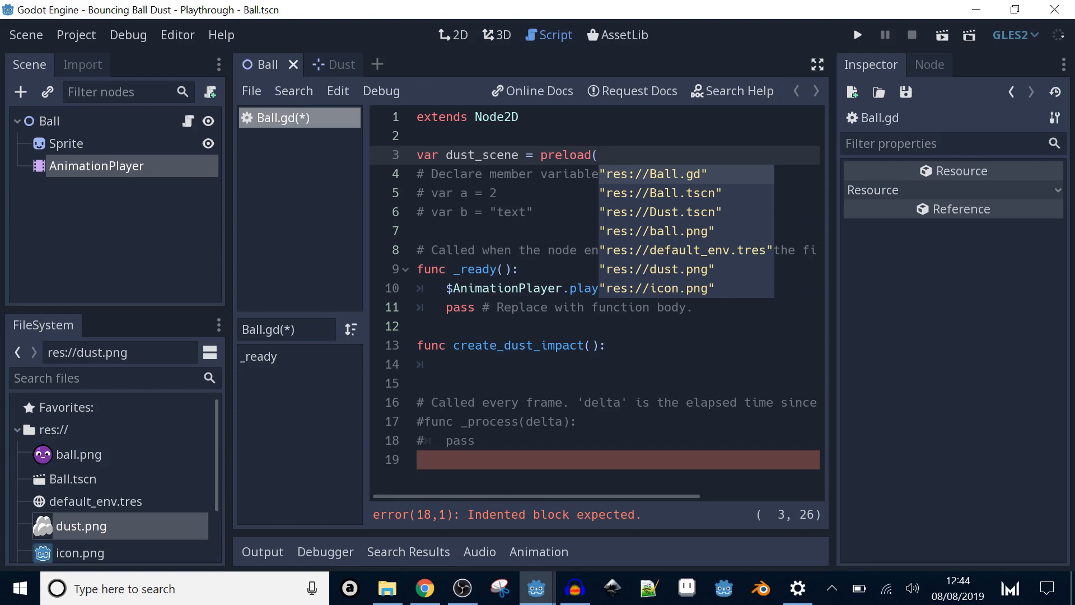
pyautogui.press('Down')
pyautogui.press('Down')
pyautogui.press('Return')
pyautogui.write(')')
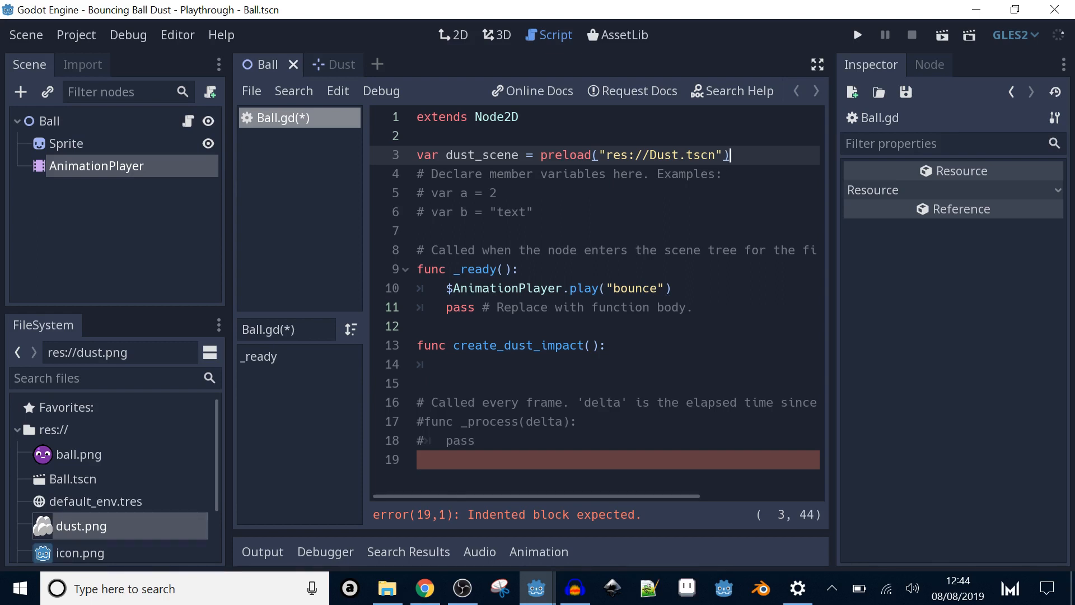
# Step: In create_dust_impact(), declare a variable dust holding dust_scene.instance()
pyautogui.click(447, 364)
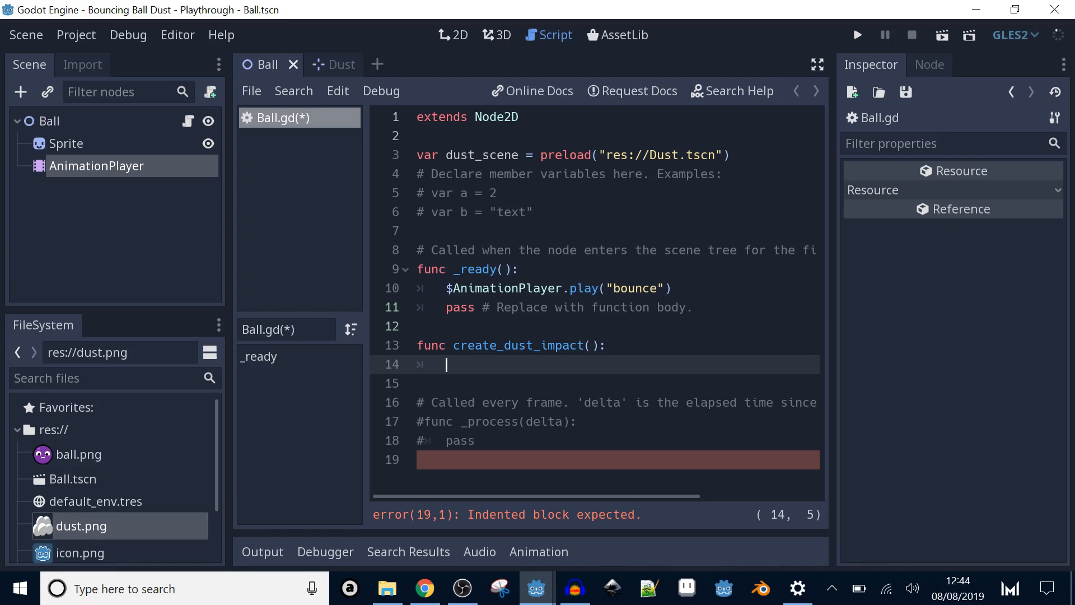
pyautogui.write('var dust = dust')
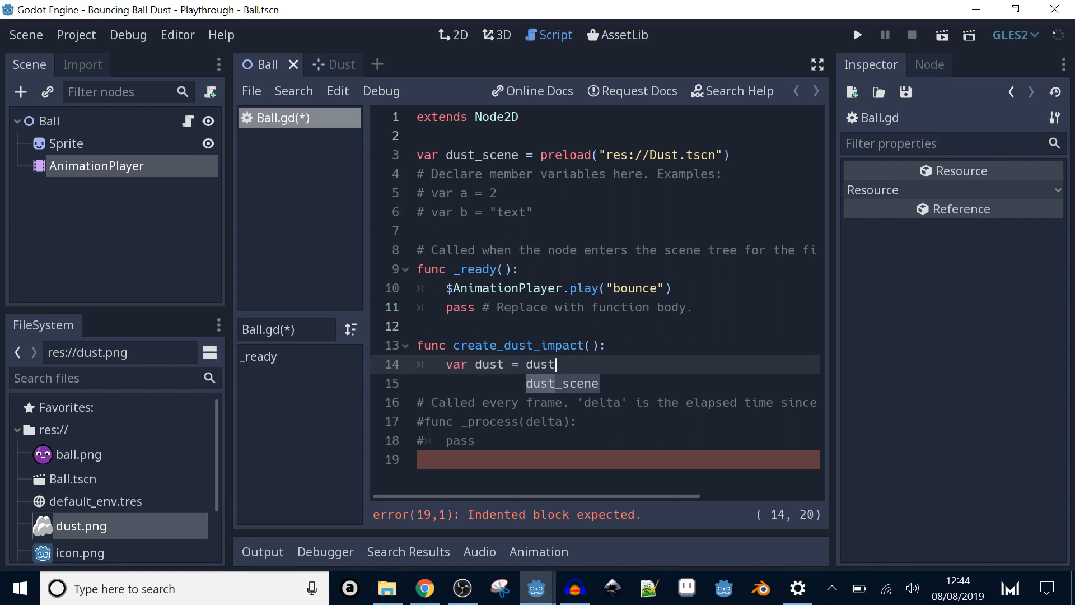
pyautogui.write('_scene.insta')
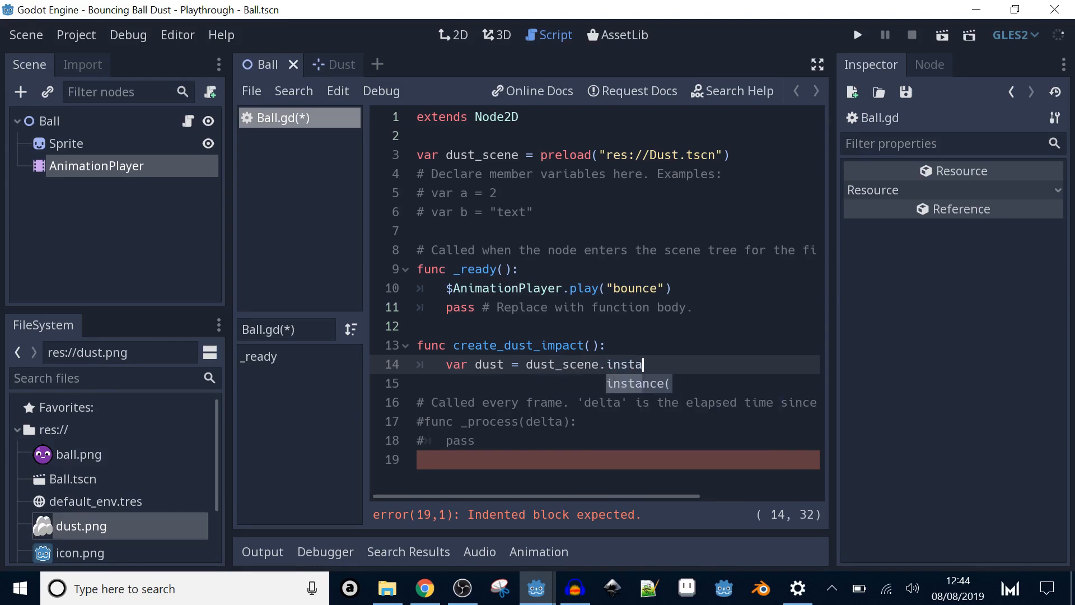
pyautogui.press('Return')
pyautogui.write(')')
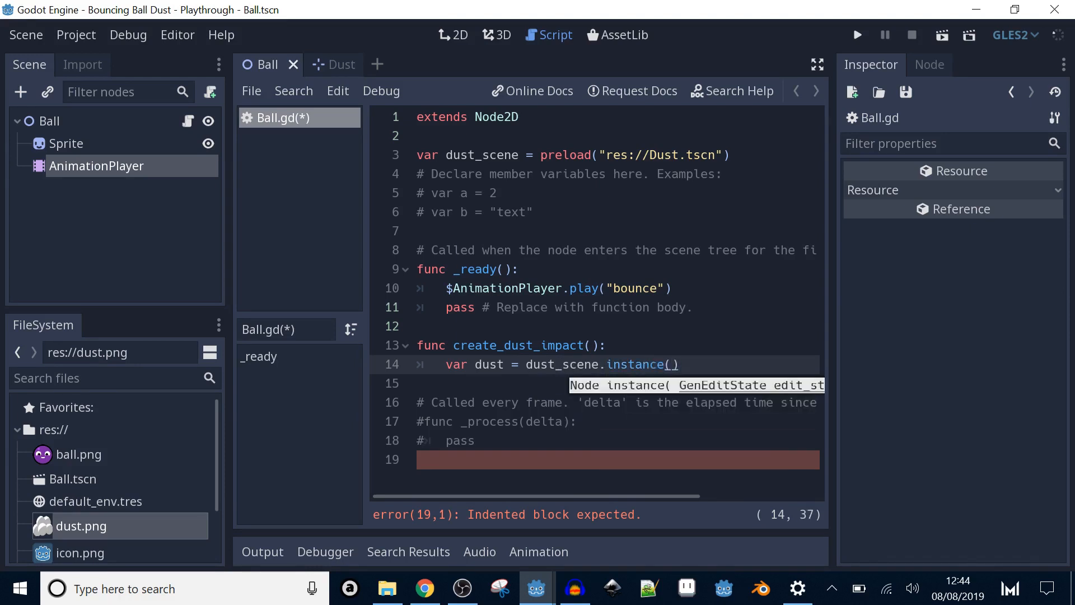
pyautogui.press('Up')
pyautogui.press('Down')
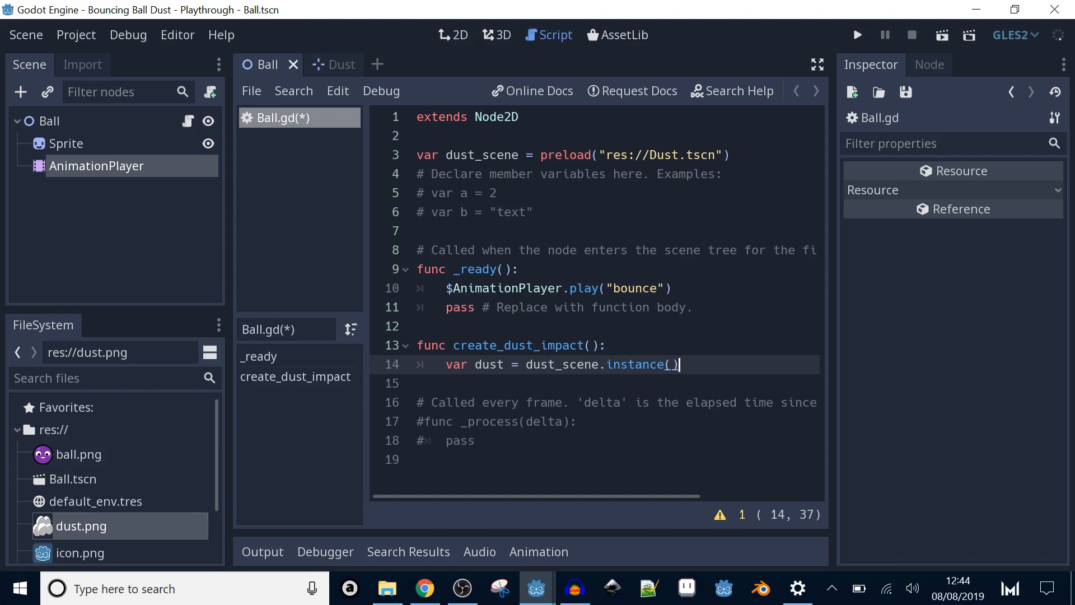
# Step: Add the dust instance as a child of the ball with add_child(dust) in create_dust_impact()
pyautogui.press('Return')
pyautogui.write('add_ch')
pyautogui.press('Return')
pyautogui.write('dust)')
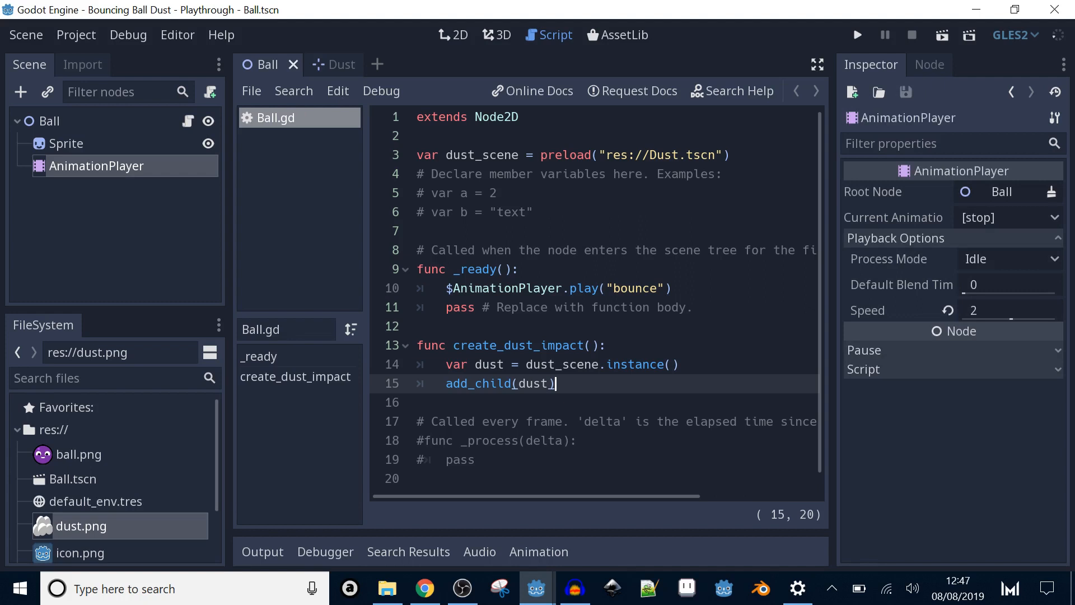
# Step: Insert a create_dust_impact() key at 1.9 seconds on the bounce animation's Function track and test-run the project
pyautogui.doubleClick(103, 168)
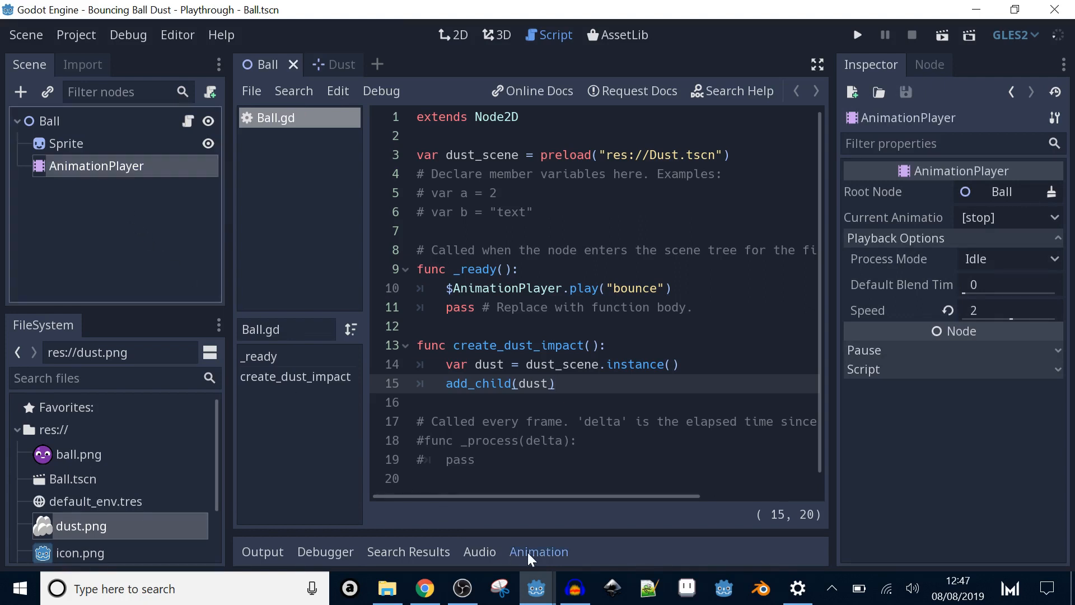
pyautogui.click(527, 552)
pyautogui.moveTo(397, 399); pyautogui.dragTo(439, 405)
pyautogui.rightClick(439, 482)
pyautogui.click(452, 498)
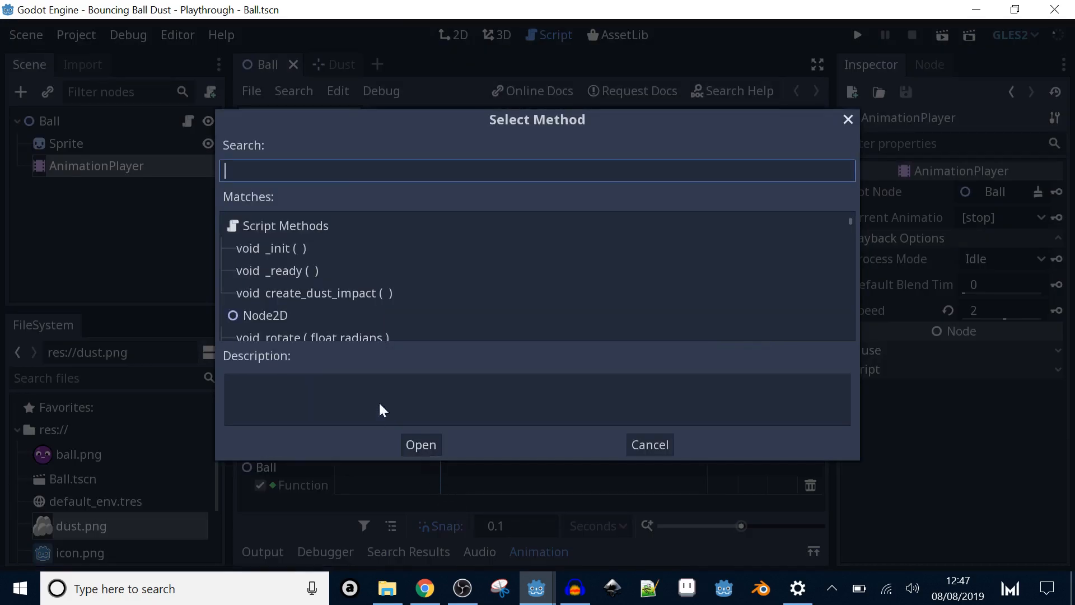
pyautogui.click(337, 294)
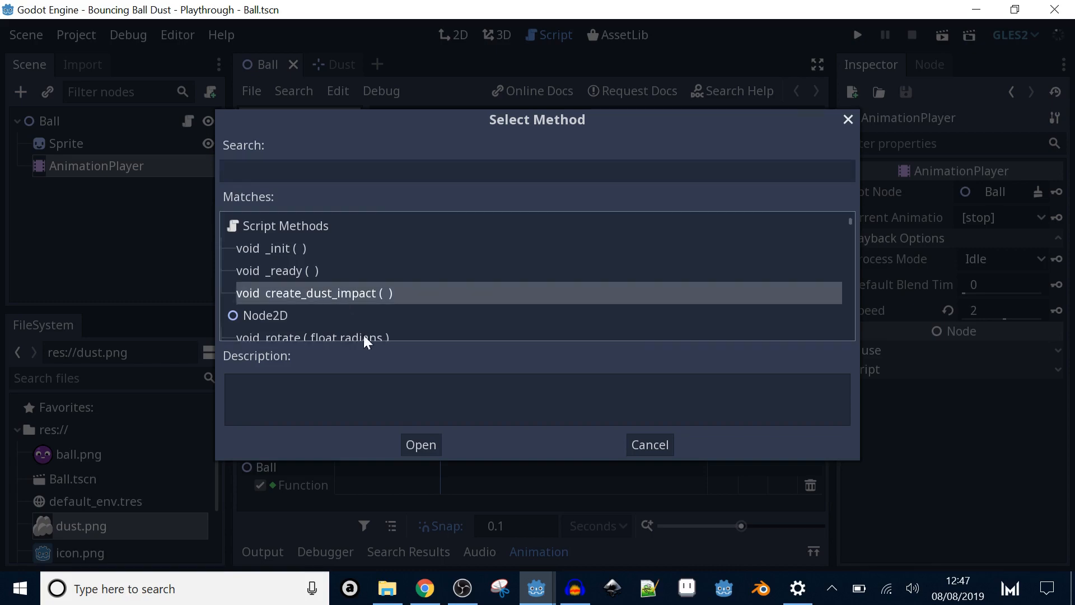
pyautogui.click(419, 445)
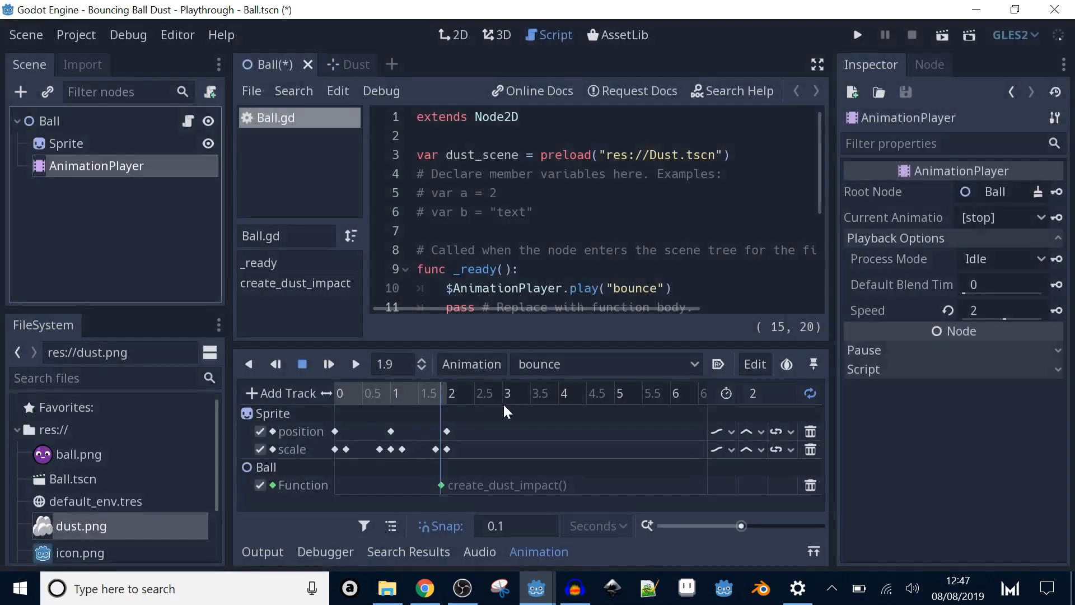
pyautogui.click(857, 35)
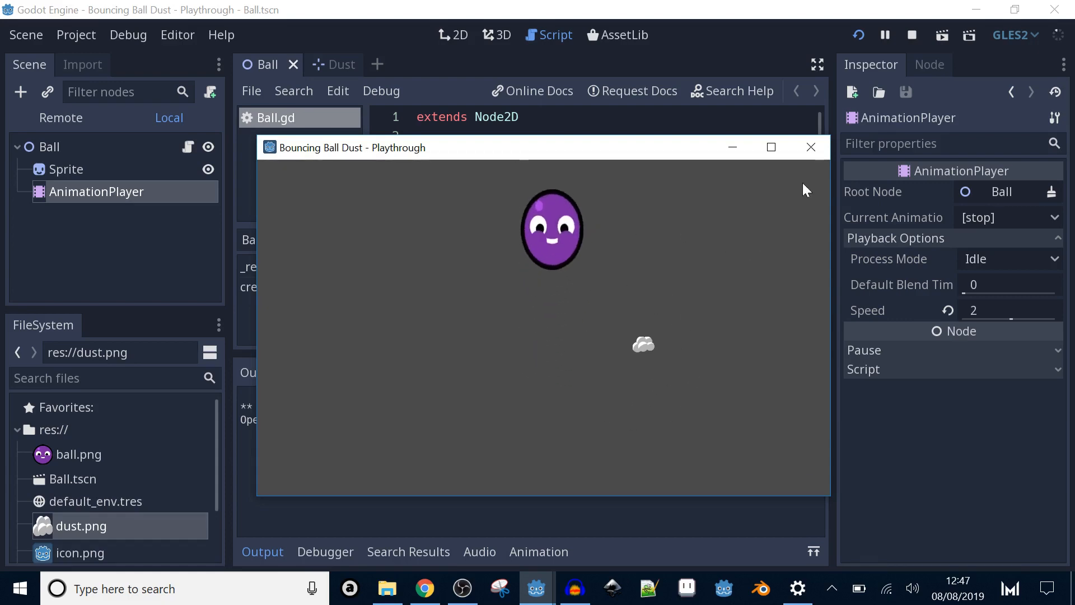
pyautogui.click(810, 148)
# Step: Switch to the Dust scene and attach a new default GDScript, res://Dust.gd, to its root node
pyautogui.click(335, 66)
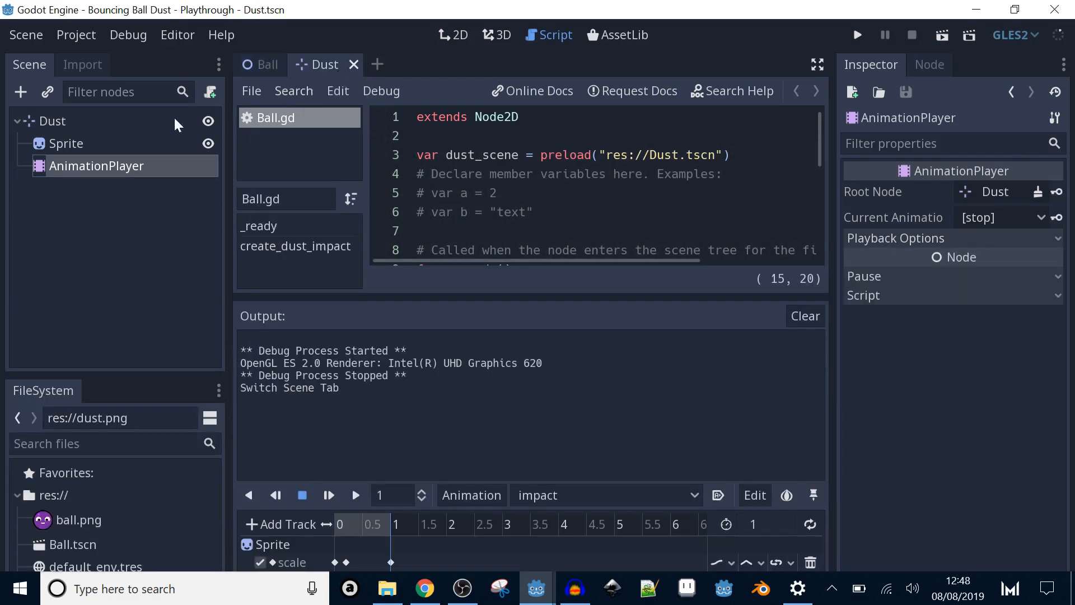
pyautogui.click(179, 117)
pyautogui.click(210, 93)
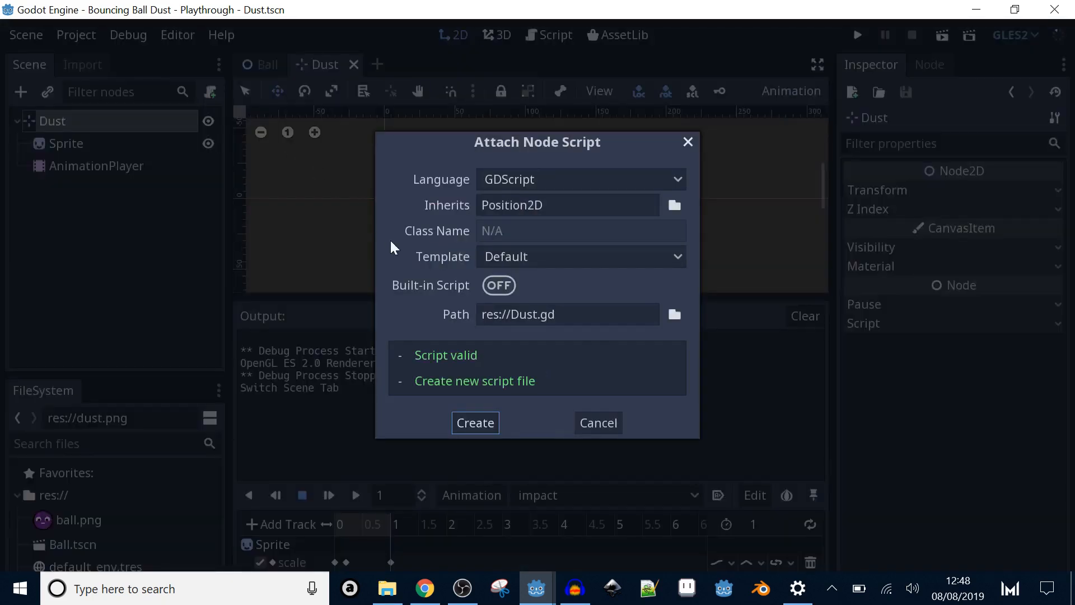
pyautogui.click(475, 423)
# Step: Make _ready() in Dust.gd call $AnimationPlayer.play("impact"), save, and test-run the project
pyautogui.scroll(-3, 594, 185)
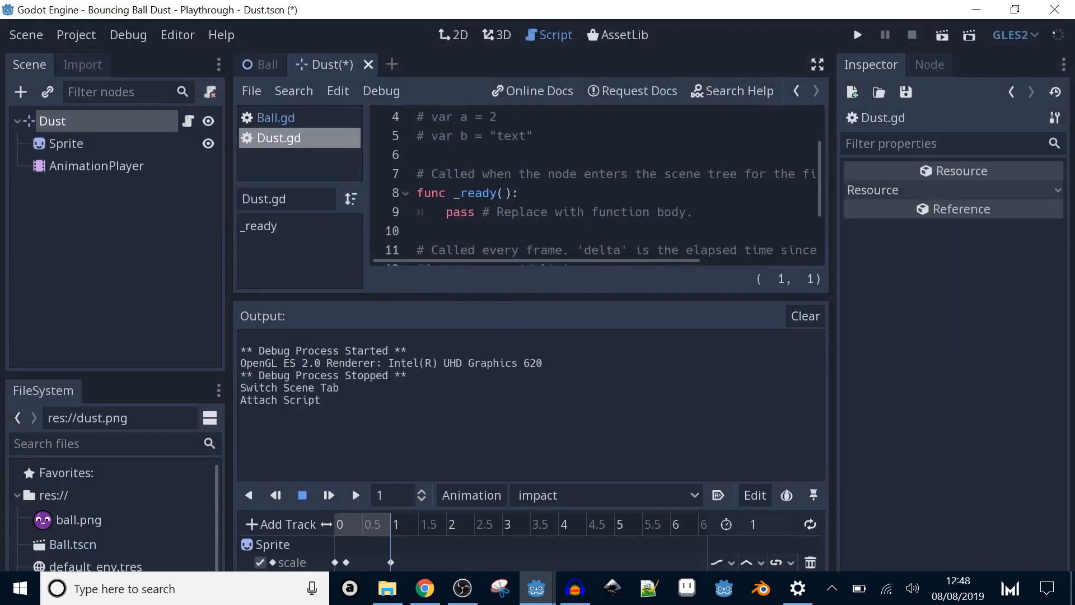
pyautogui.click(519, 136)
pyautogui.press('Return')
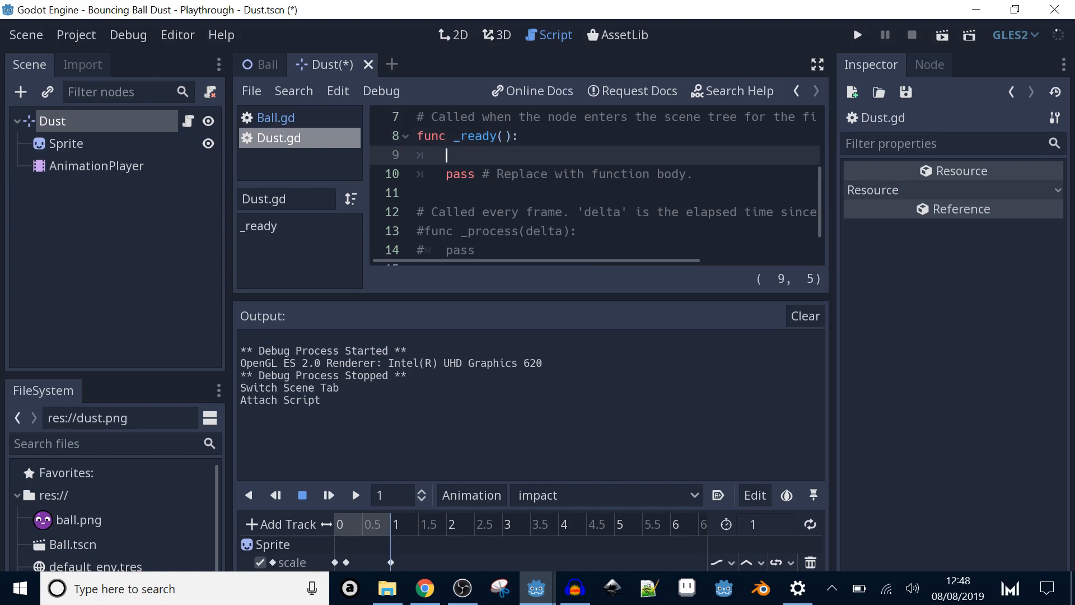
pyautogui.write('$A')
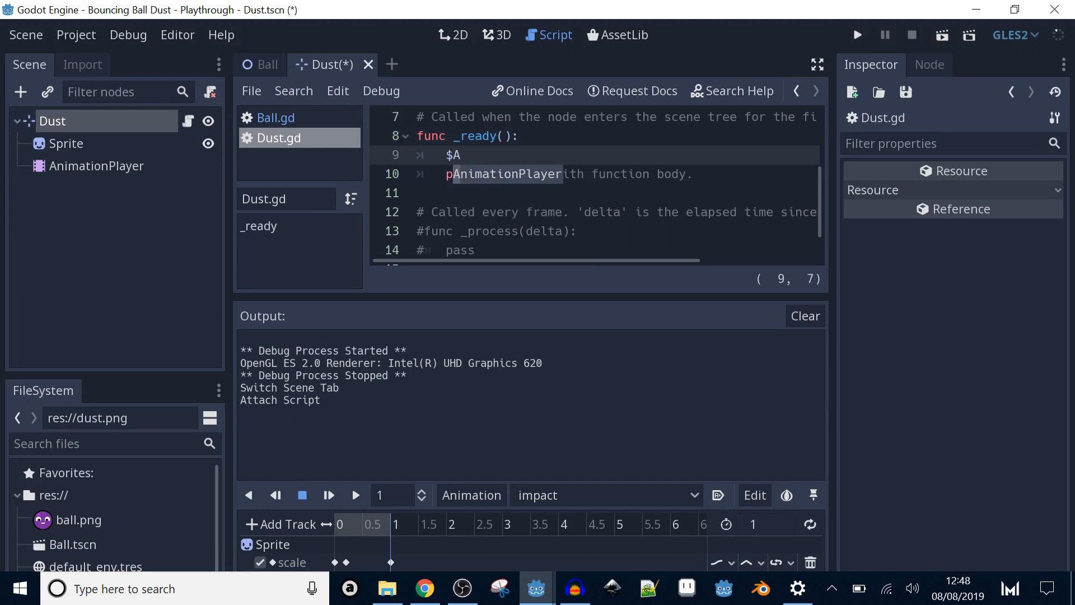
pyautogui.write('nimationPlayer.play("impact"')
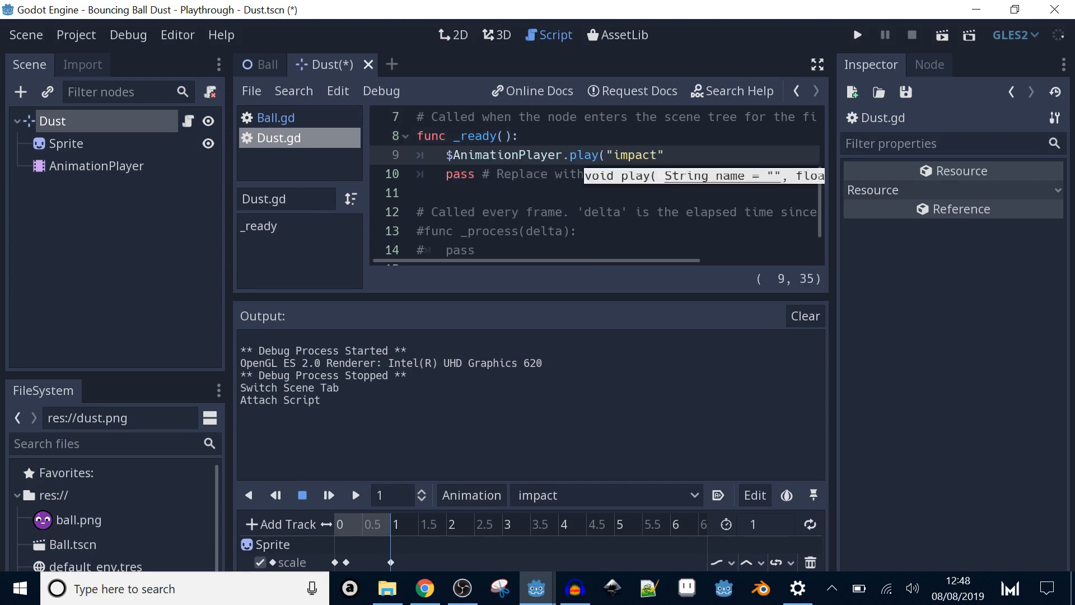
pyautogui.write(')')
pyautogui.hotkey('ctrl', 's')
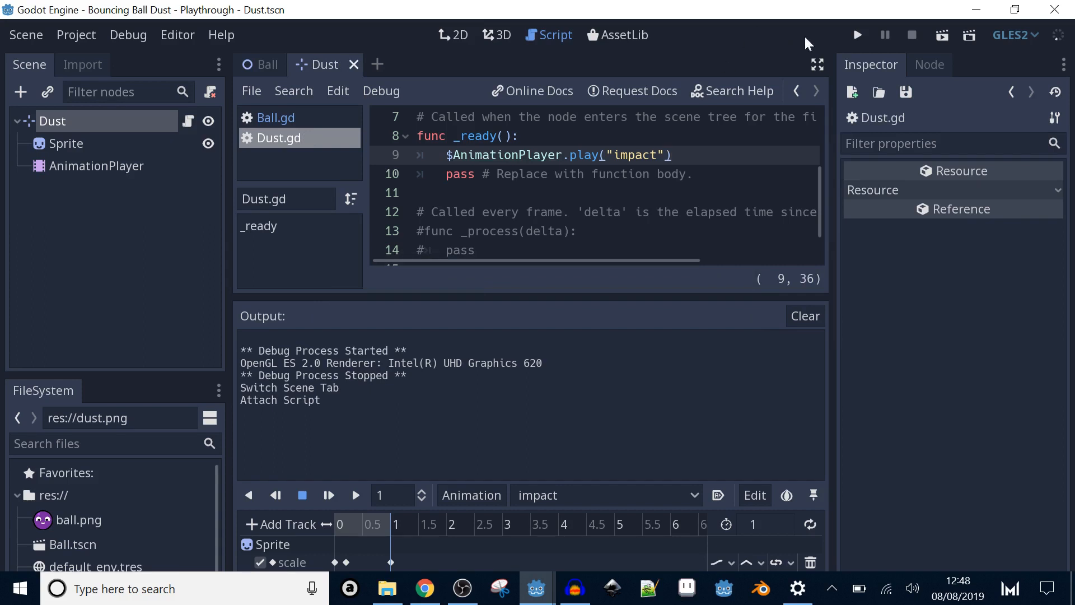
pyautogui.click(857, 36)
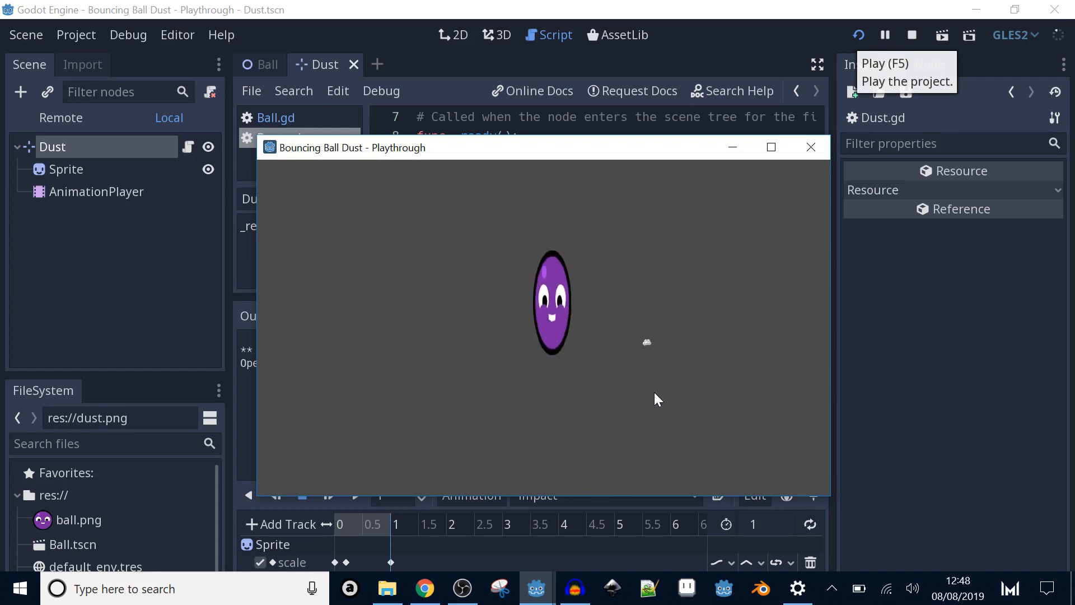
pyautogui.click(811, 147)
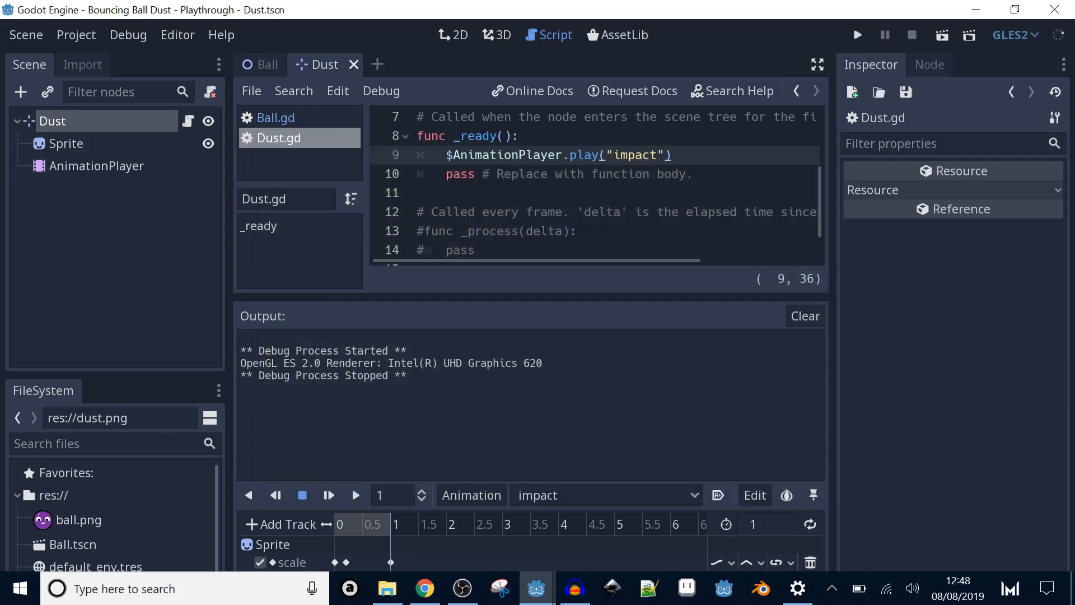
# Step: Connect the AnimationPlayer's animation_finished signal to the Dust node with the method _on_AnimationPlayer_animation_finished
pyautogui.click(109, 166)
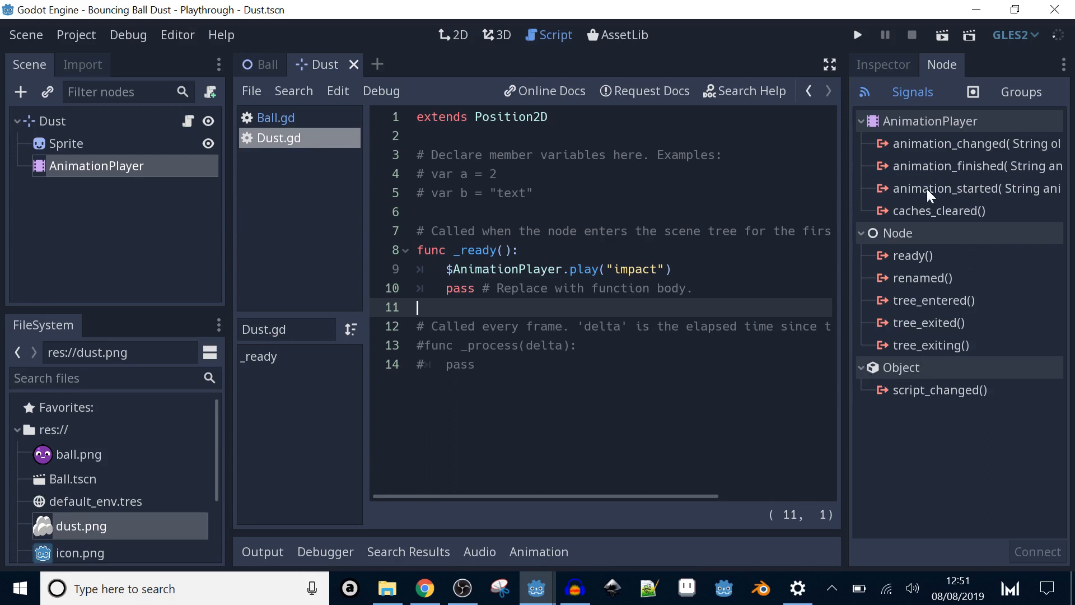
pyautogui.doubleClick(939, 165)
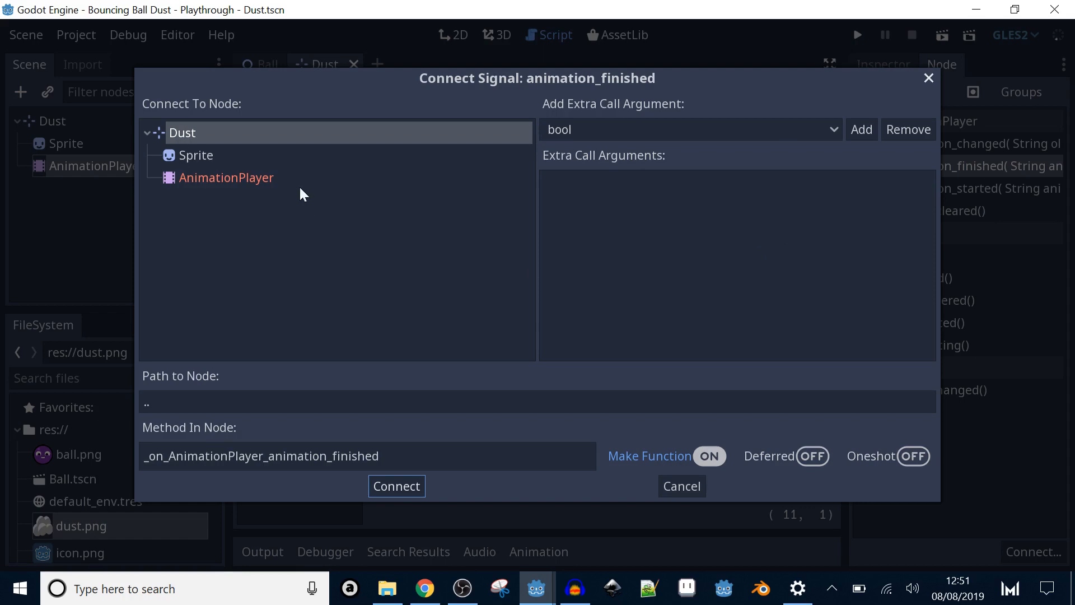
pyautogui.click(392, 482)
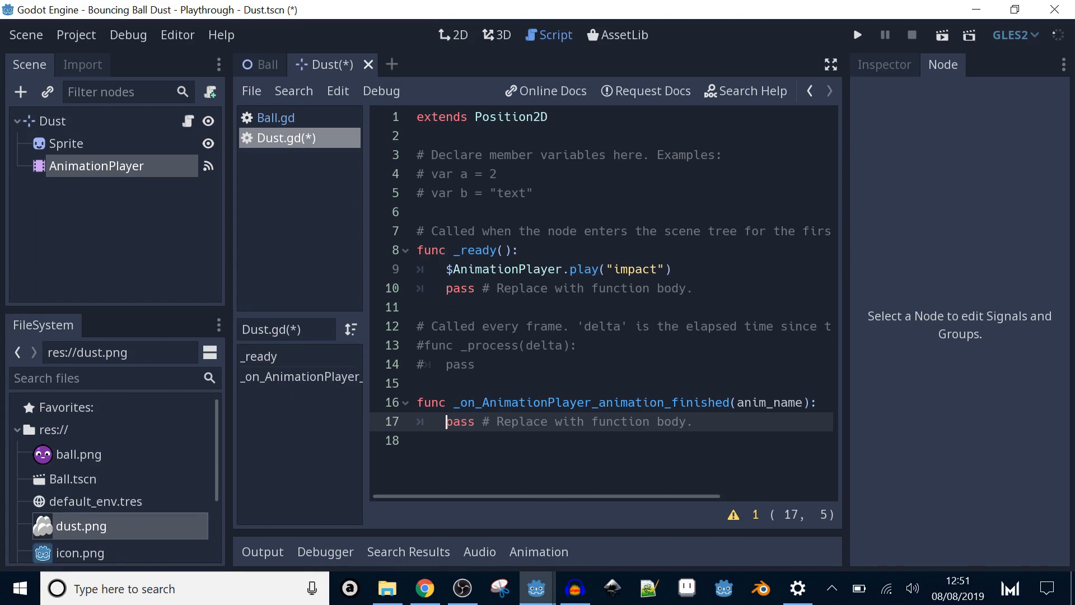
# Step: Call queue_free() at the start of _on_AnimationPlayer_animation_finished in Dust.gd and save the script
pyautogui.press('Return')
pyautogui.press('Return')
pyautogui.press('Up')
pyautogui.press('Up')
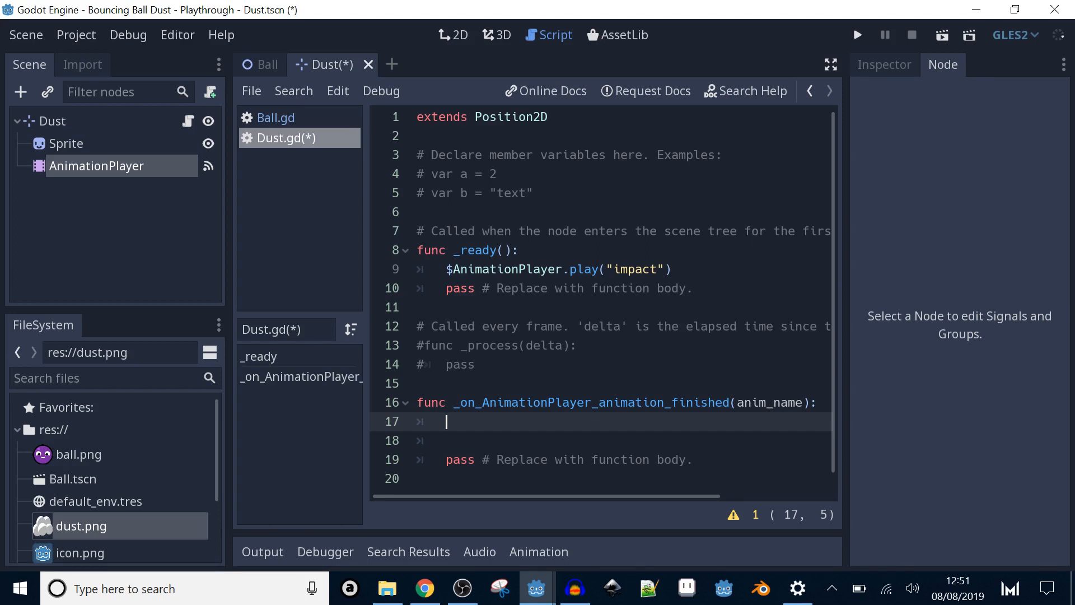
pyautogui.write('que')
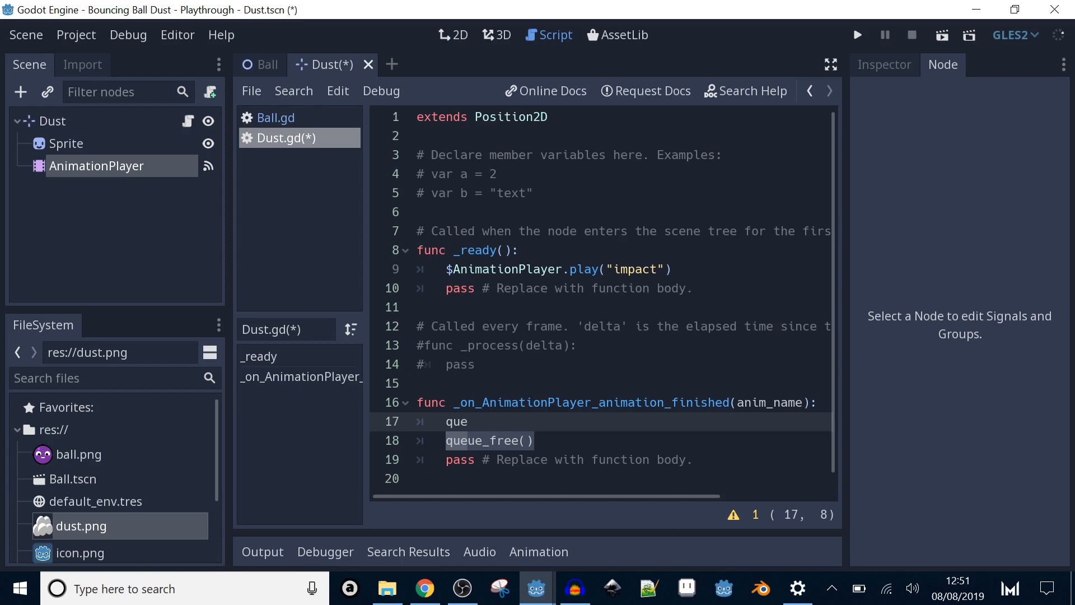
pyautogui.press('Return')
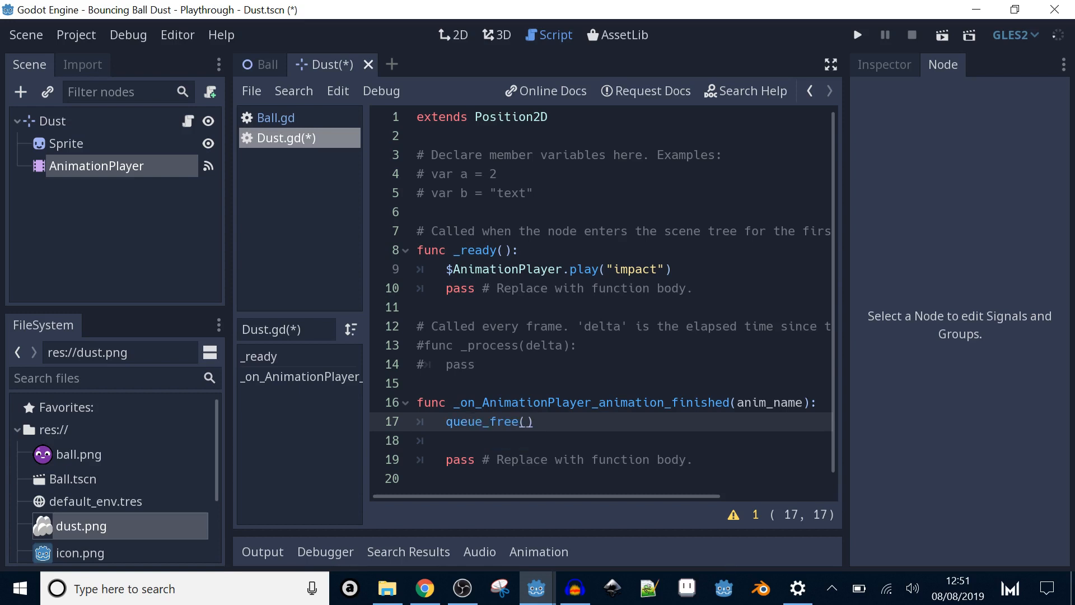
pyautogui.hotkey('ctrl', 's')
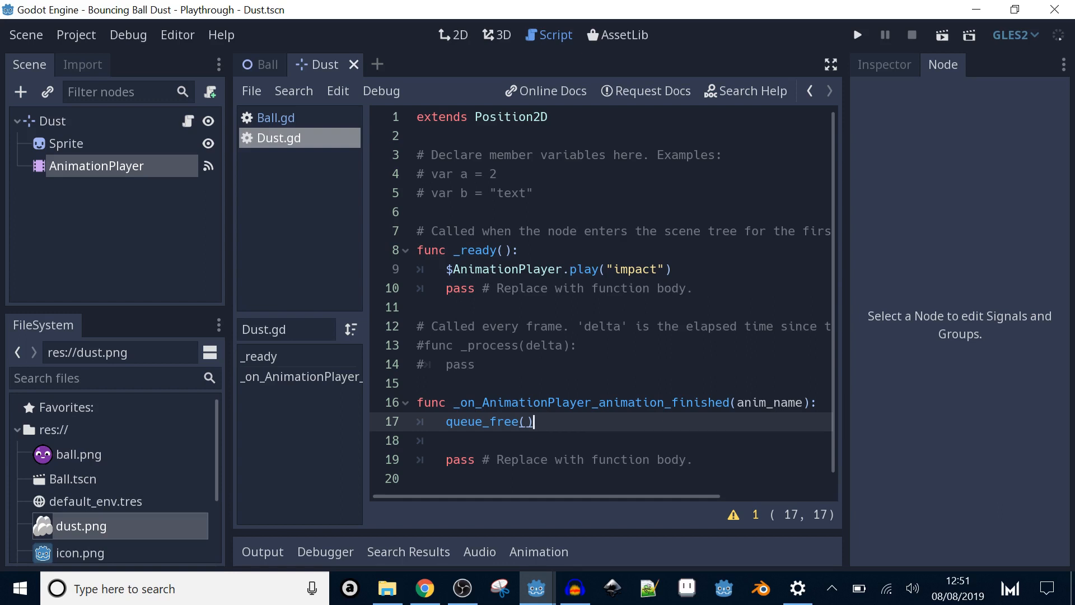
# Step: Add print("animation finished") below queue_free() in the animation-finished handler and save
pyautogui.press('Return')
pyautogui.write('print(')
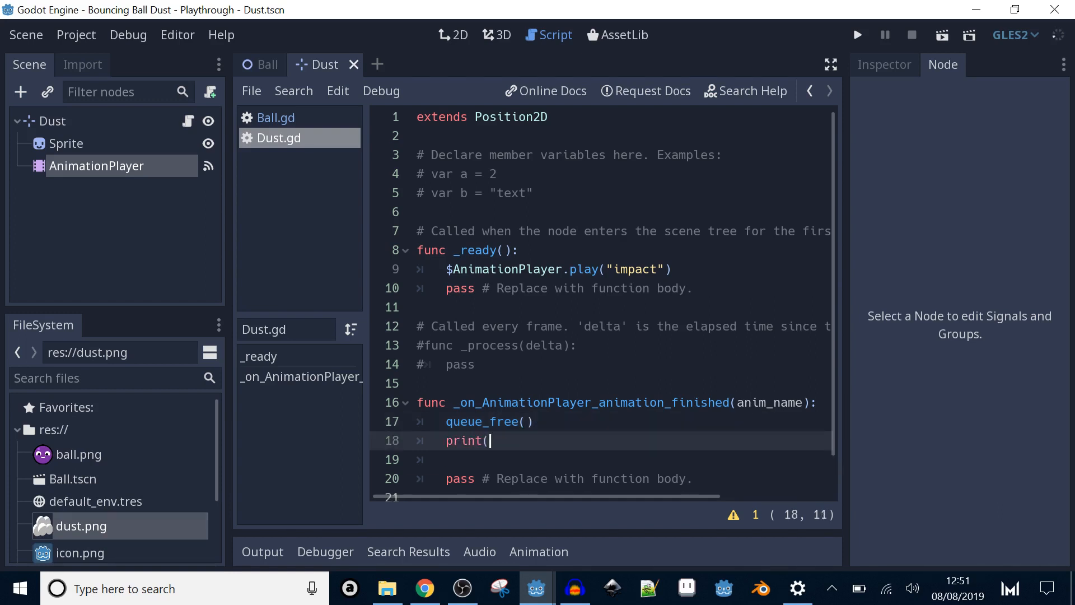
pyautogui.write('""')
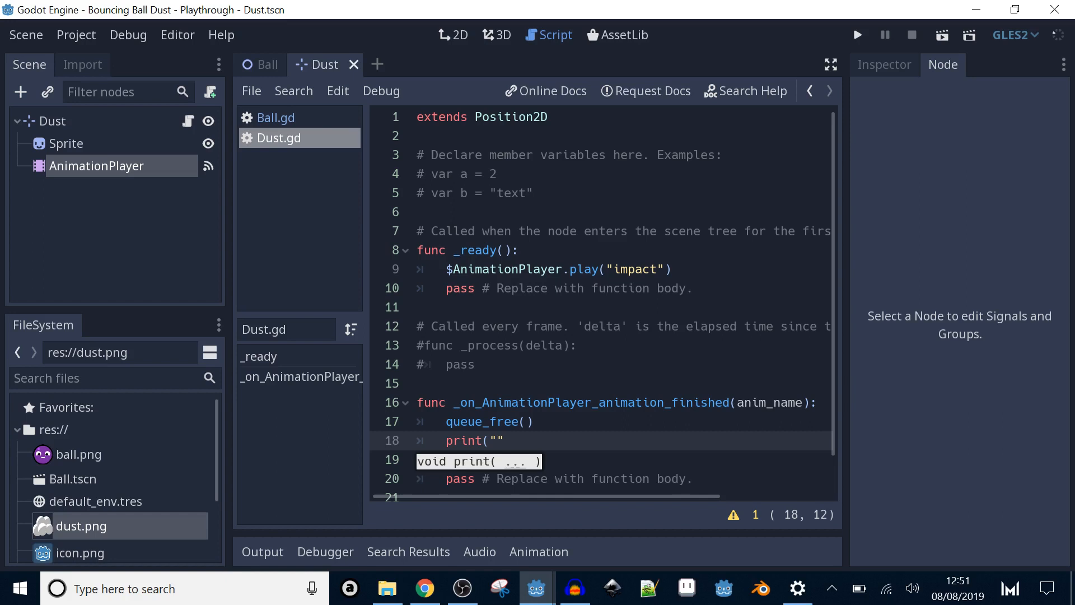
pyautogui.write('animation ')
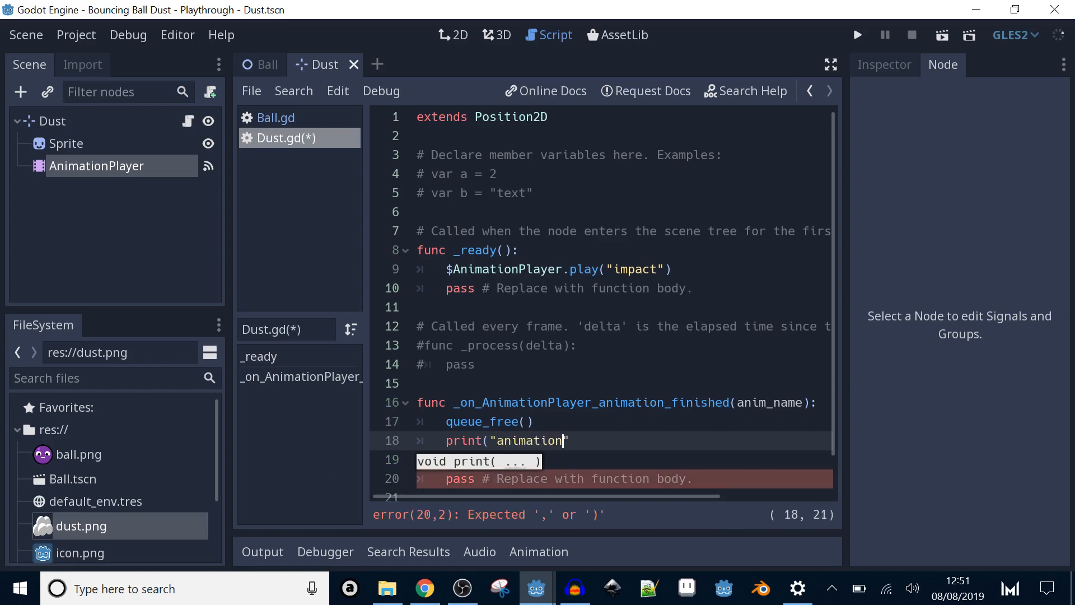
pyautogui.write('finished')
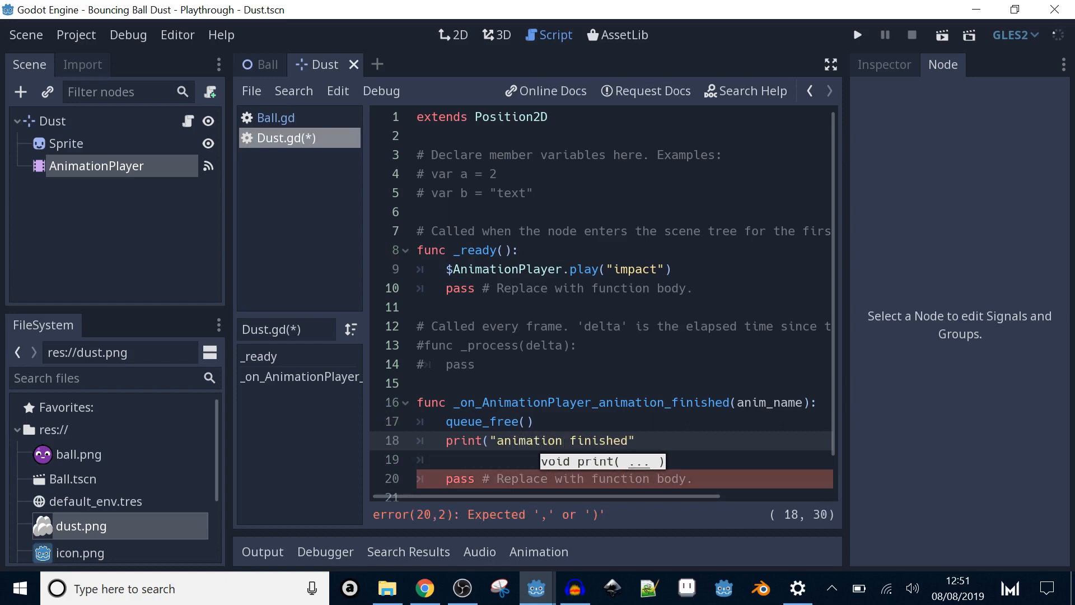
pyautogui.write(')')
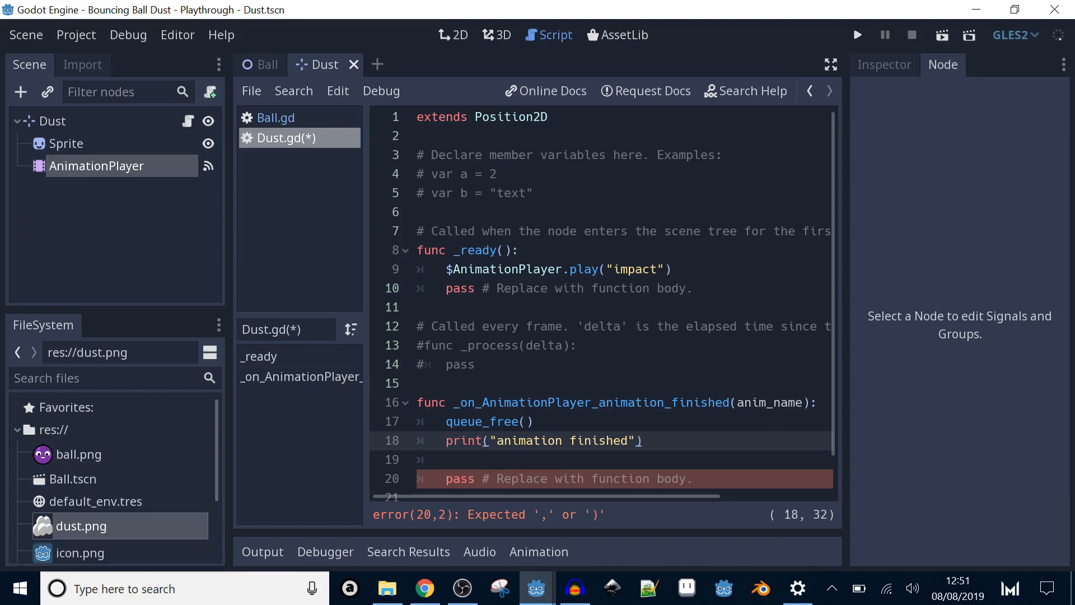
pyautogui.hotkey('ctrl', 's')
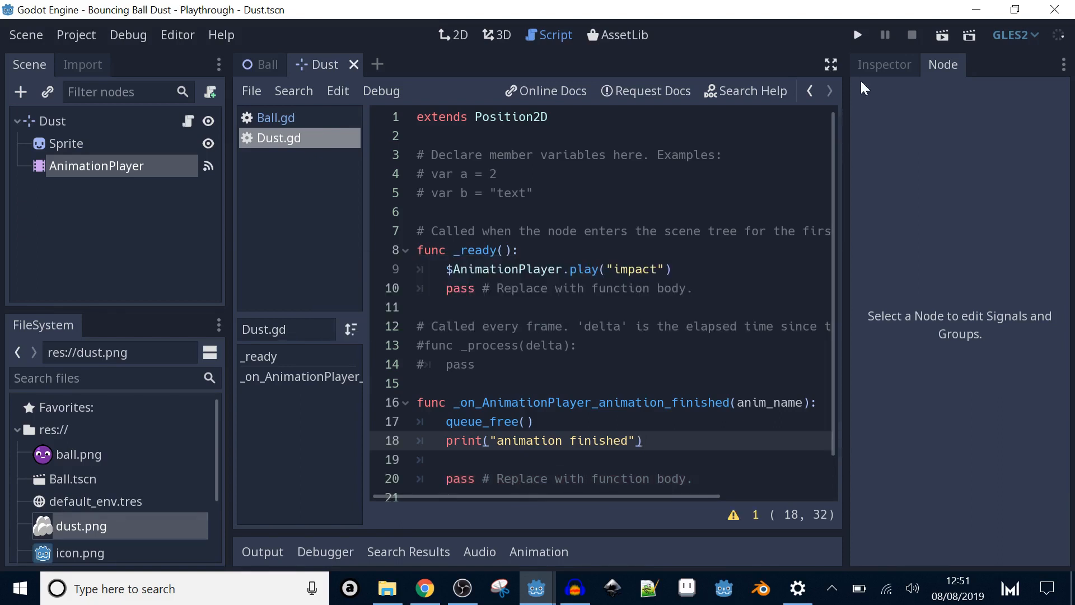
# Step: Test-run the project, move the game window aside to read the printed output, and close both the game and the output log
pyautogui.click(857, 35)
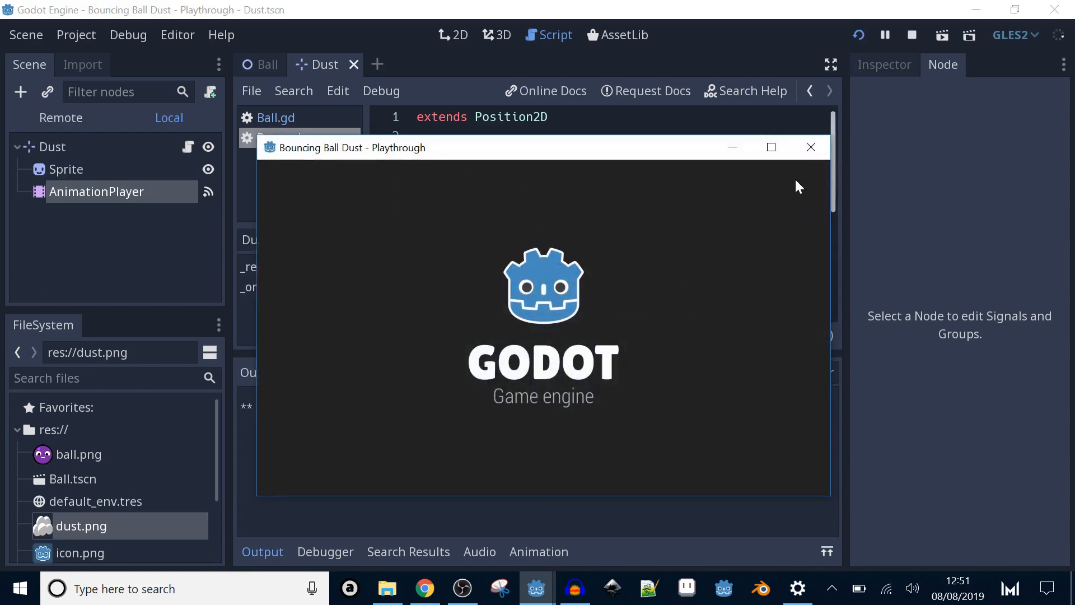
pyautogui.moveTo(585, 154); pyautogui.dragTo(688, 136)
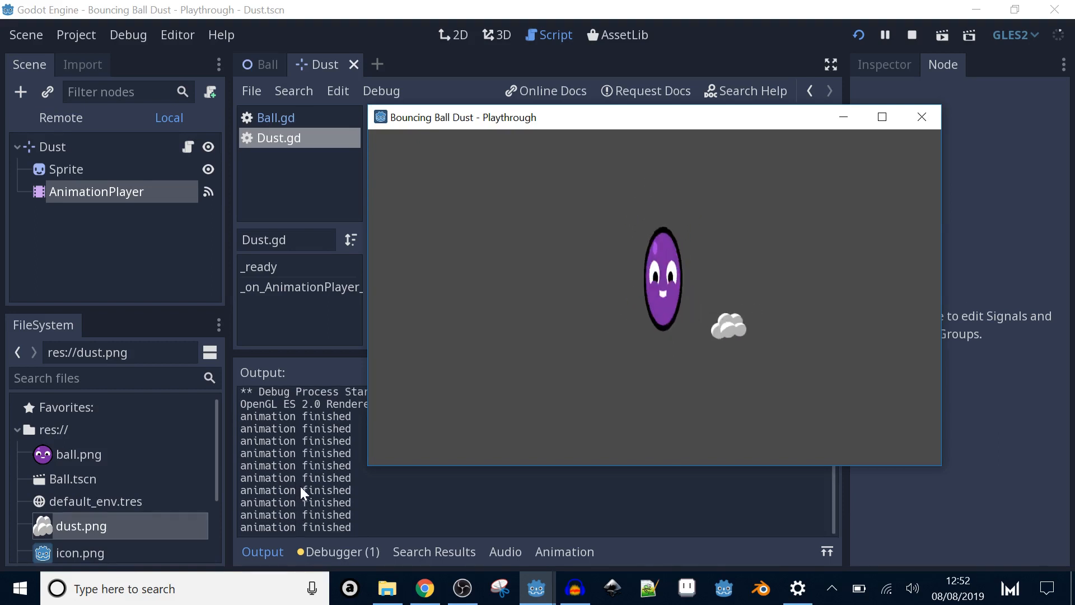
pyautogui.click(922, 116)
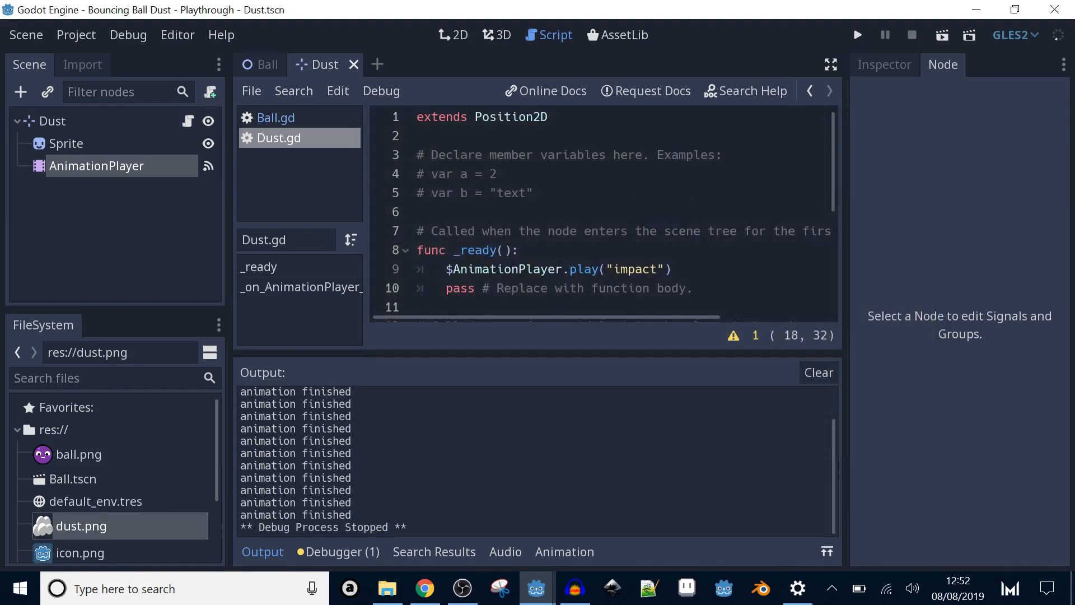
pyautogui.click(280, 551)
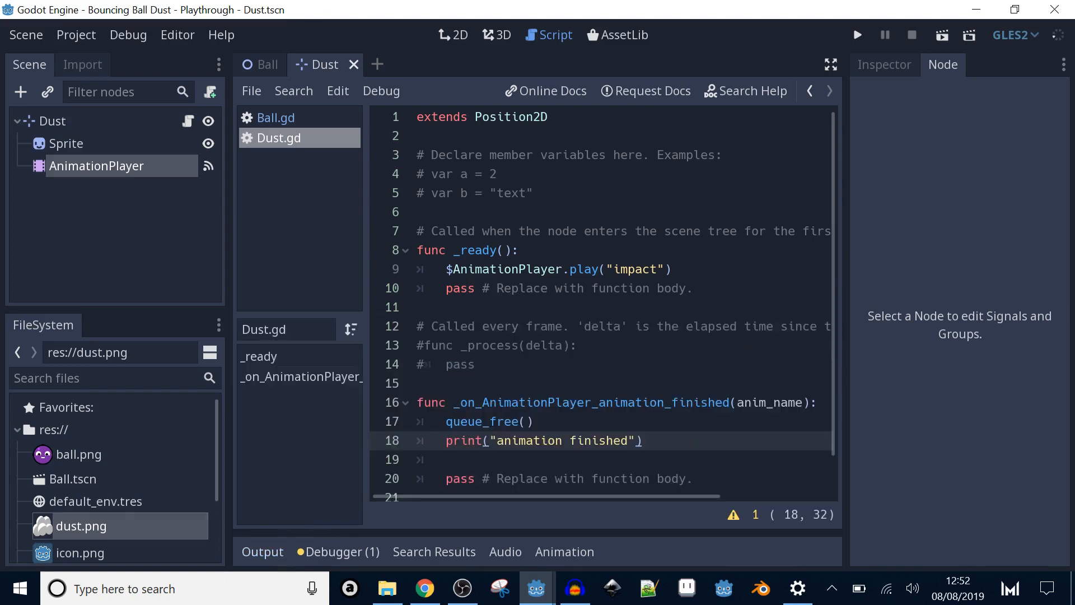
# Step: In Ball.gd, duplicate the dust = dust_scene.instance() and add_child(dust) lines at the end of create_dust_impact()
pyautogui.click(305, 117)
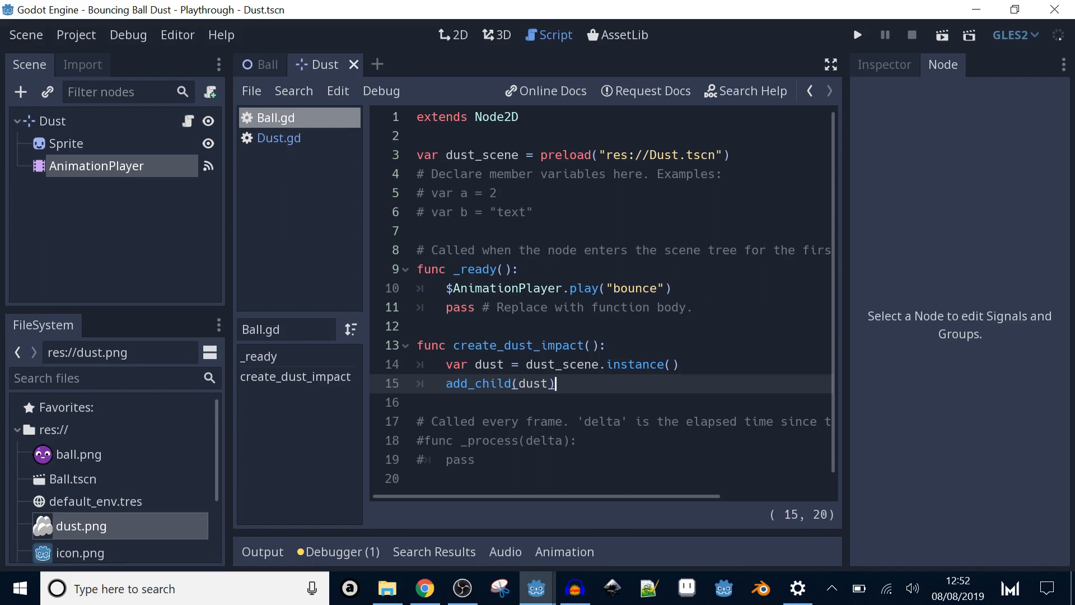
pyautogui.press('Return')
pyautogui.press('Return')
pyautogui.scroll(-1, 599, 302)
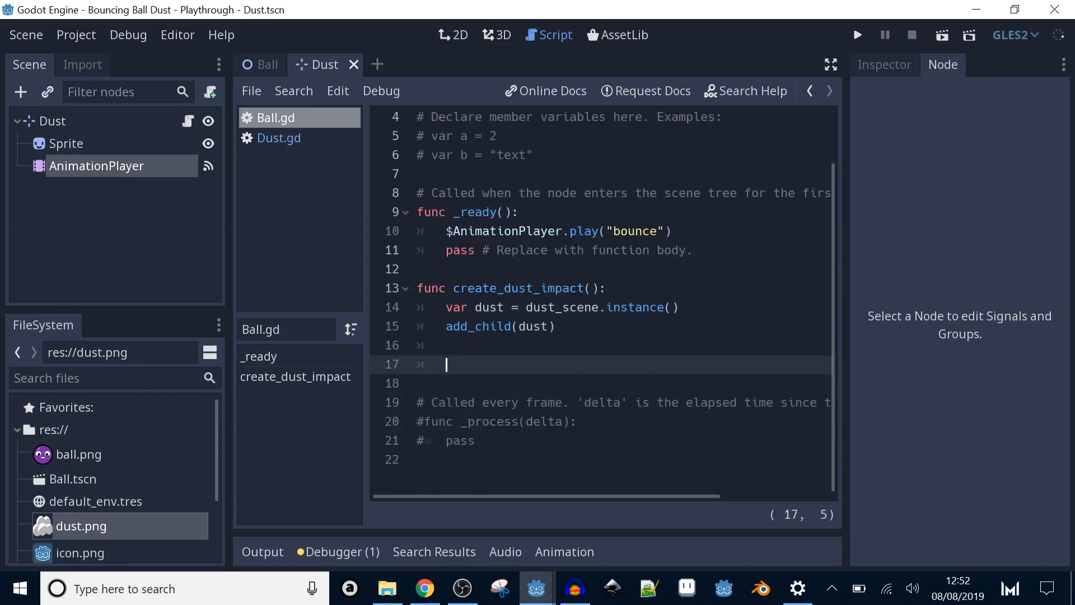
pyautogui.moveTo(475, 307); pyautogui.dragTo(556, 326)
pyautogui.hotkey('ctrl', 'c')
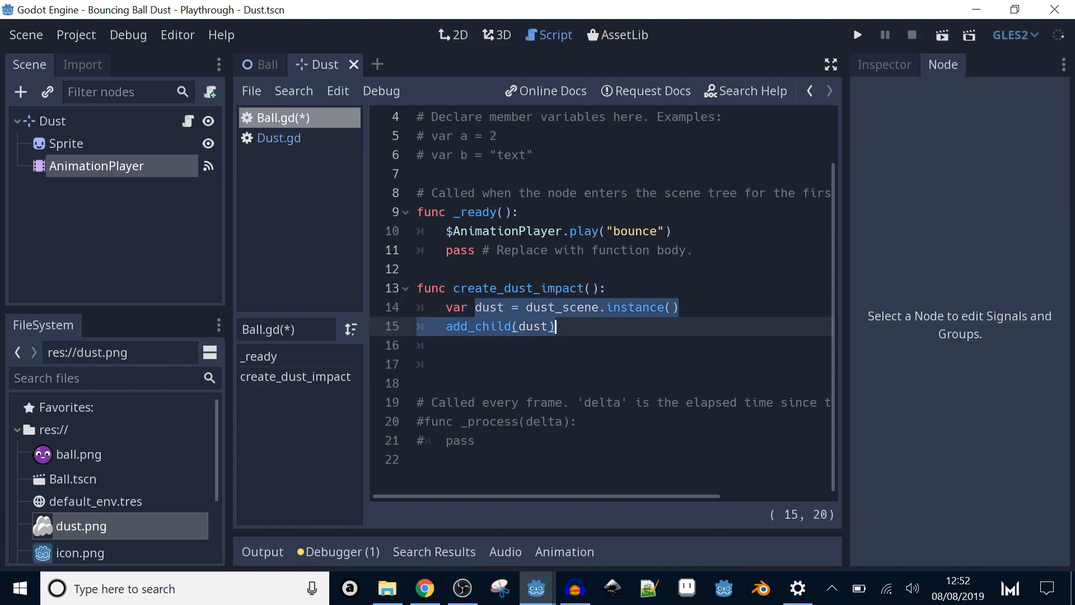
pyautogui.click(447, 365)
pyautogui.hotkey('ctrl', 'v')
# Step: Insert dust.scale.x = -1 after the second dust instance line, save, and test-run the project
pyautogui.click(649, 364)
pyautogui.press('Return')
pyautogui.write('dust')
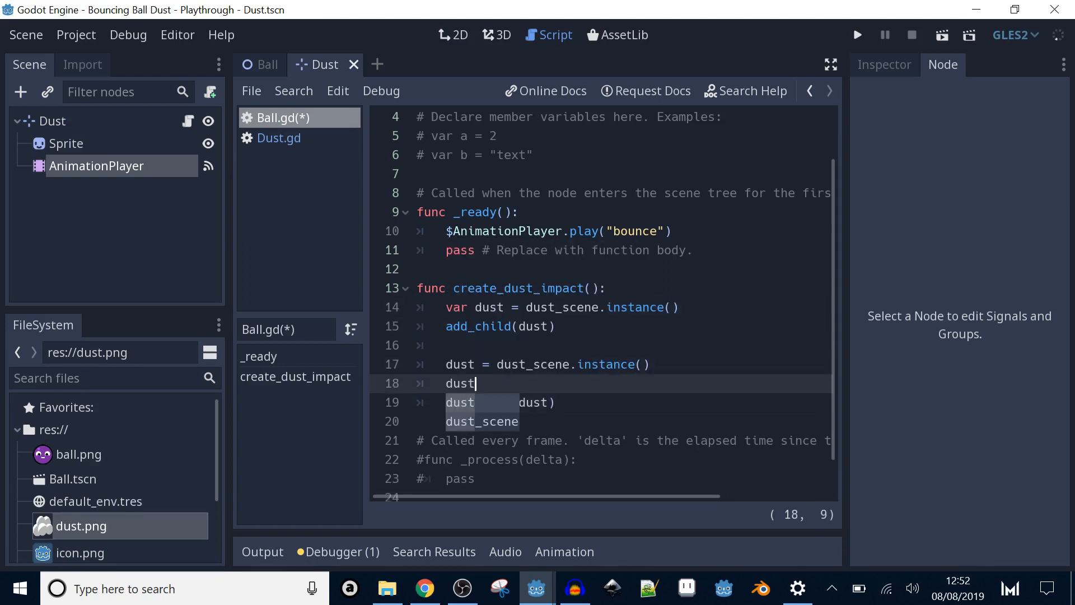
pyautogui.write('.scal')
pyautogui.press('Return')
pyautogui.press('BackSpace')
pyautogui.press('BackSpace')
pyautogui.write('e.x')
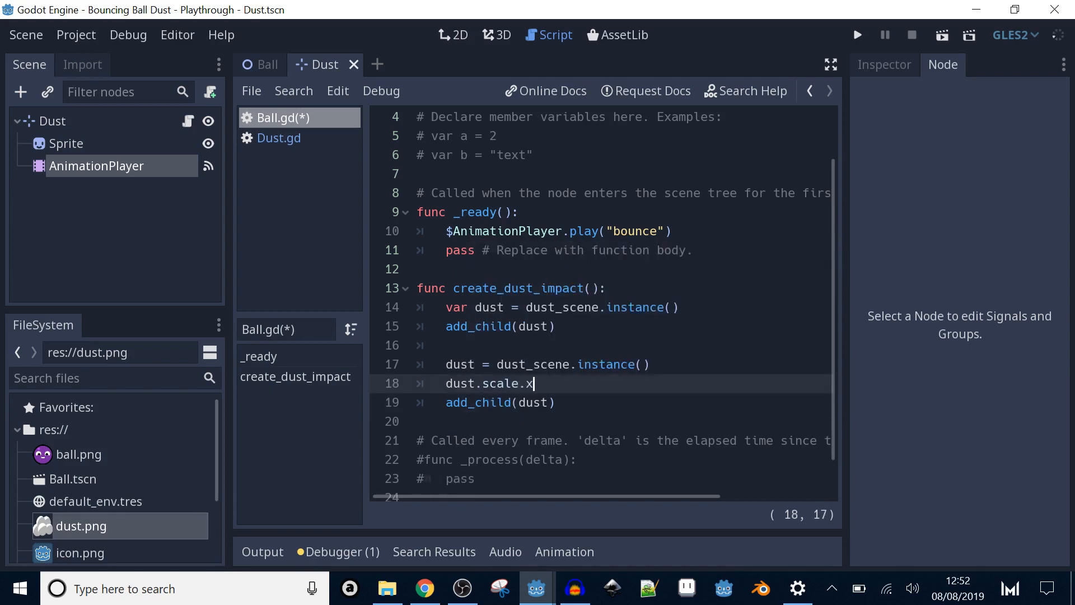
pyautogui.write(' = -1')
pyautogui.hotkey('ctrl', 's')
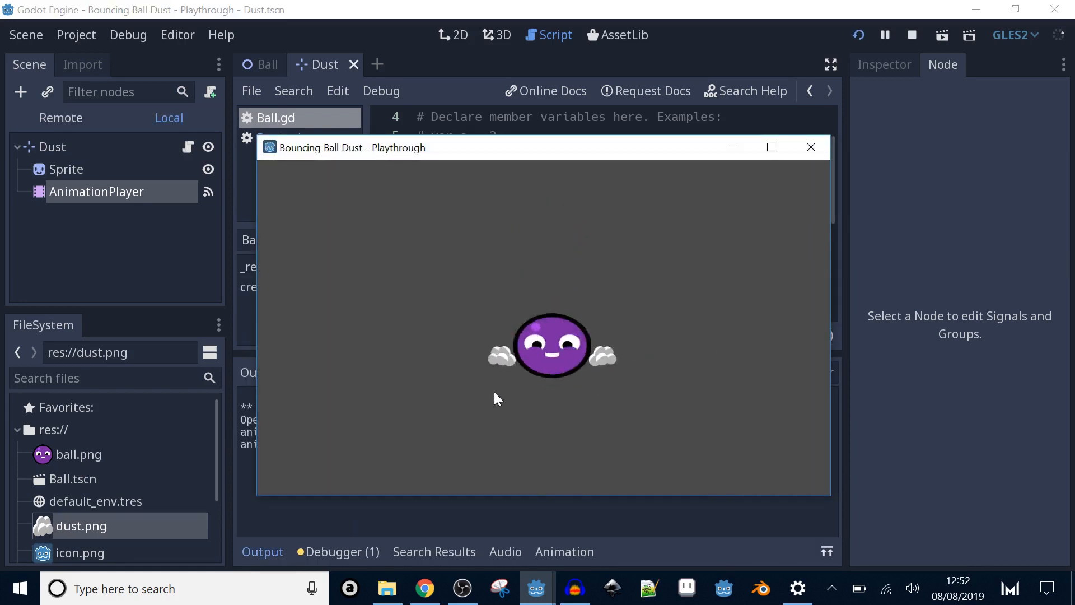
pyautogui.click(815, 155)
# Step: Declare var dust_position = Vector2(0, 40) as the first line of create_dust_impact() and hide the output log
pyautogui.scroll(-2, 610, 212)
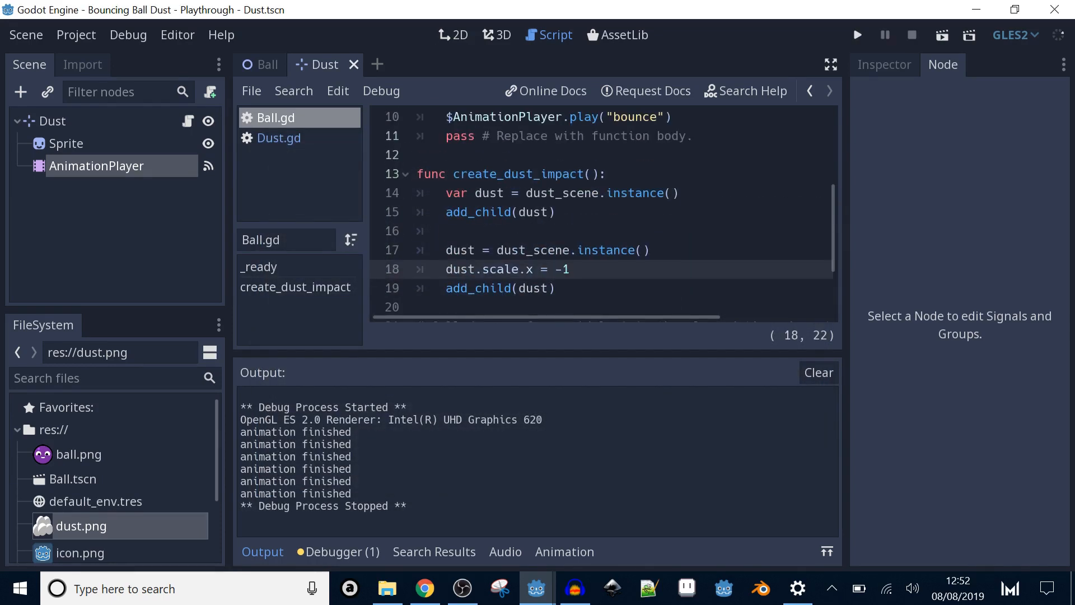
pyautogui.click(611, 174)
pyautogui.press('Return')
pyautogui.write('var d')
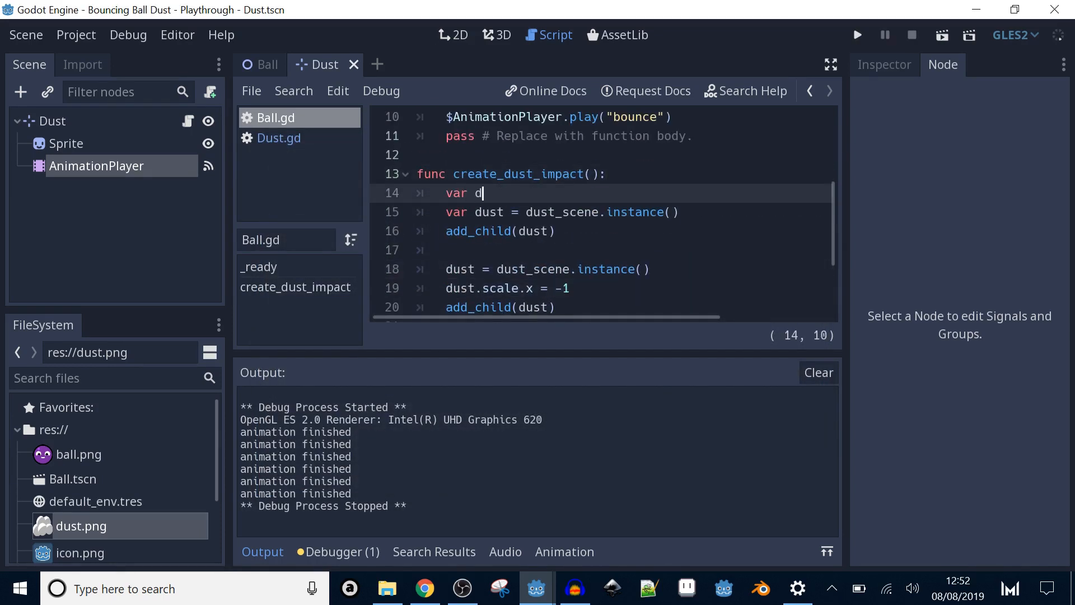
pyautogui.write('ust_position = Vector2(0, 40')
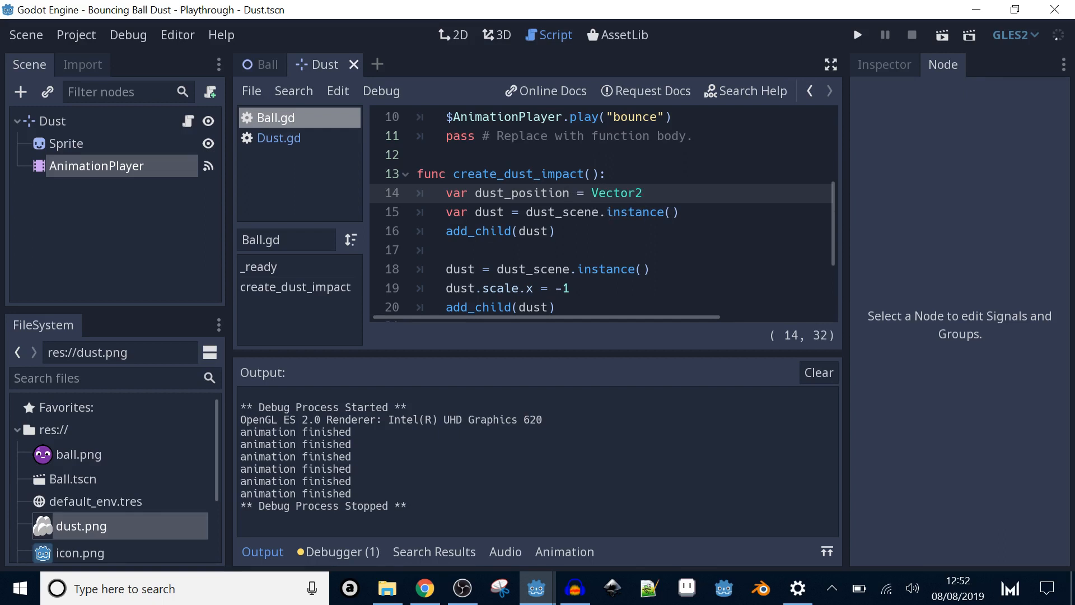
pyautogui.click(259, 552)
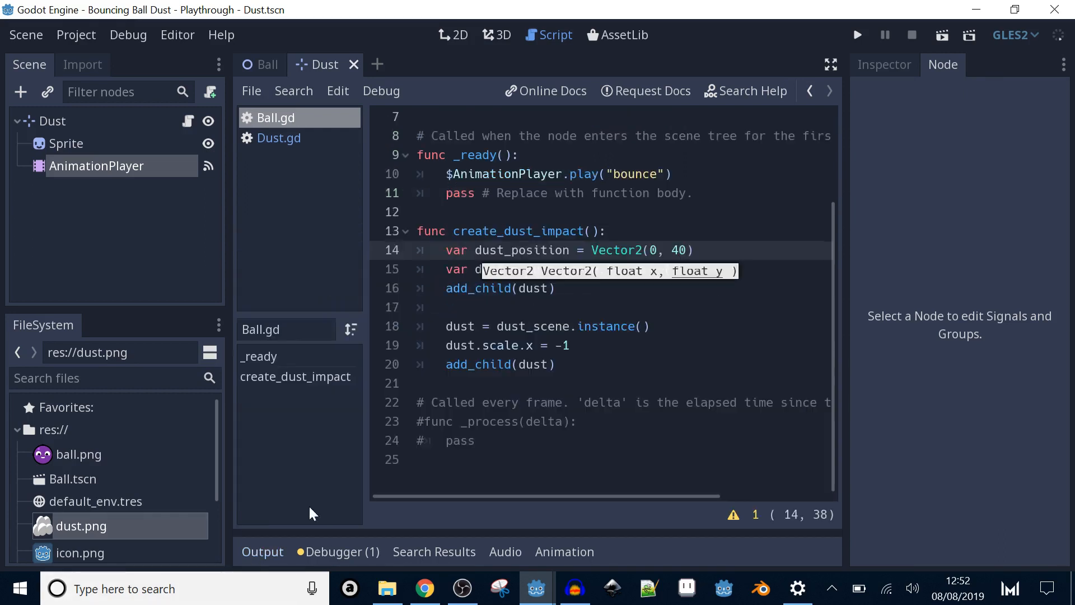
# Step: Add dust.position = dust_position below the scale line of the second dust instance
pyautogui.click(447, 307)
pyautogui.click(570, 345)
pyautogui.press('Return')
pyautogui.write('dust')
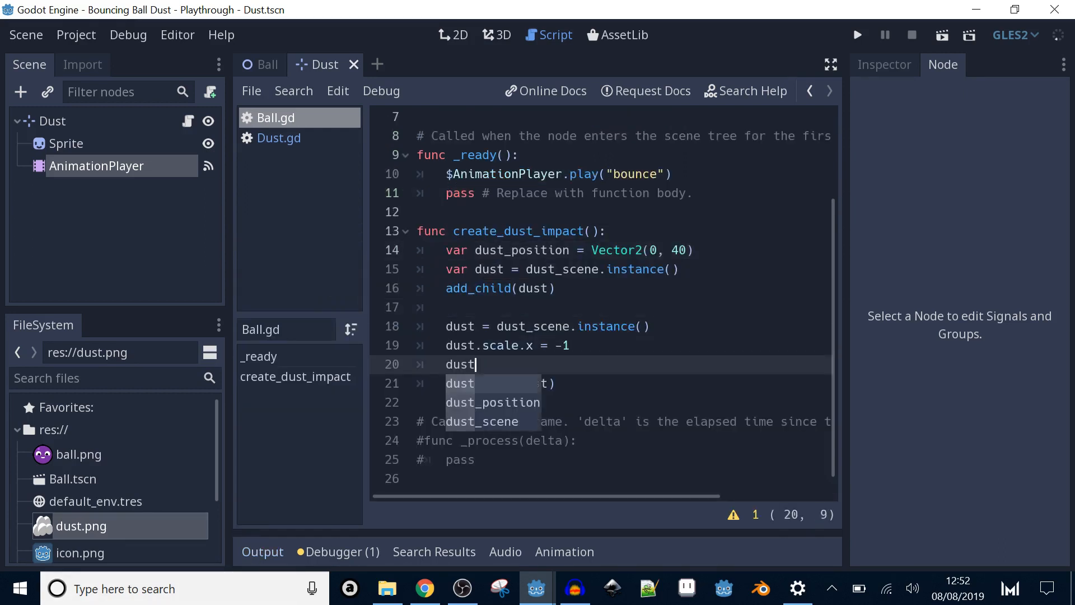
pyautogui.write('.position = dust_position')
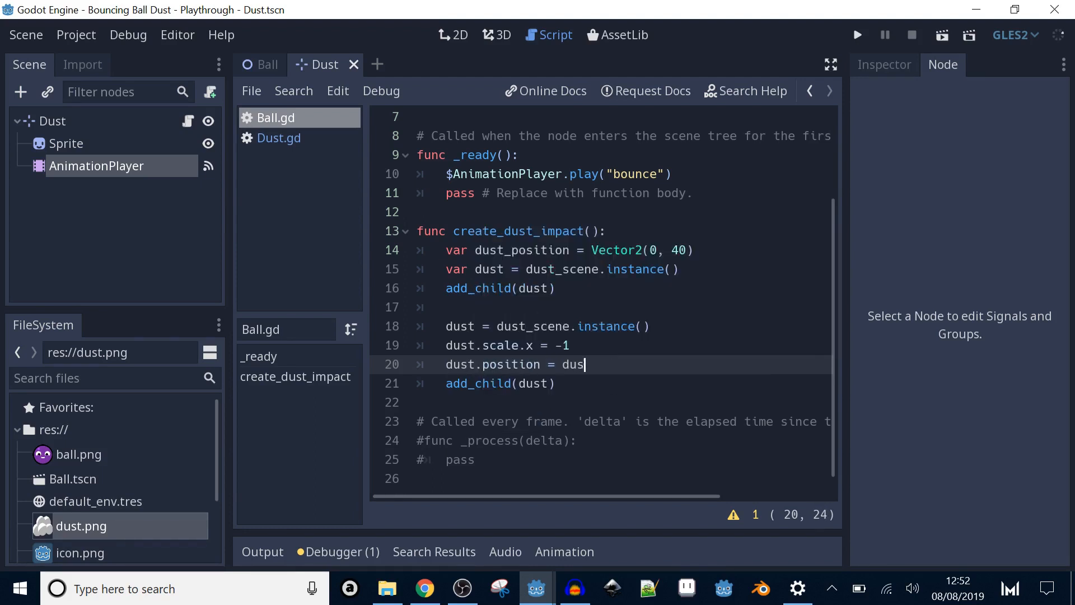
# Step: Copy the dust.position = dust_position line below the first dust instance line and save the script
pyautogui.hotkey('shift', 'Up')
pyautogui.hotkey('ctrl', 'c')
pyautogui.click(679, 270)
pyautogui.press('Return')
pyautogui.hotkey('ctrl', 'v')
pyautogui.press('Up')
pyautogui.press('BackSpace')
pyautogui.press('BackSpace')
pyautogui.hotkey('ctrl', 's')
# Step: Delete the commented-out _process(delta) block at the end of Ball.gd
pyautogui.scroll(-1, 609, 384)
pyautogui.moveTo(476, 441); pyautogui.dragTo(417, 402)
pyautogui.press('BackSpace')
# Step: Duplicate the four-line second dust block below itself, separated by a blank line, and save
pyautogui.moveTo(556, 364); pyautogui.dragTo(445, 308)
pyautogui.hotkey('ctrl', 'c')
pyautogui.press('Right')
pyautogui.press('Return')
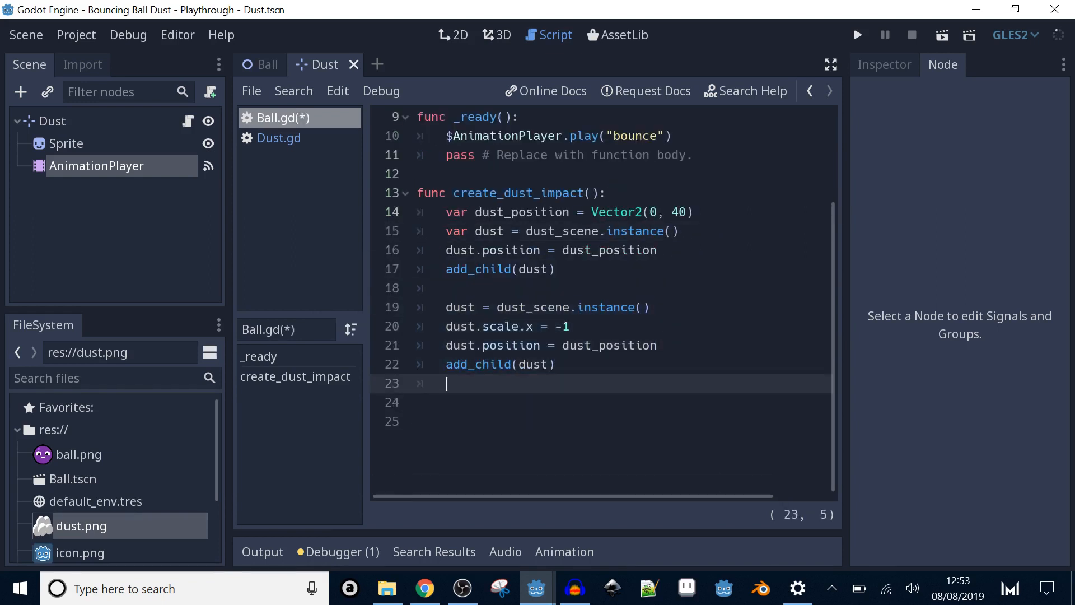
pyautogui.press('Return')
pyautogui.hotkey('ctrl', 'v')
pyautogui.hotkey('ctrl', 's')
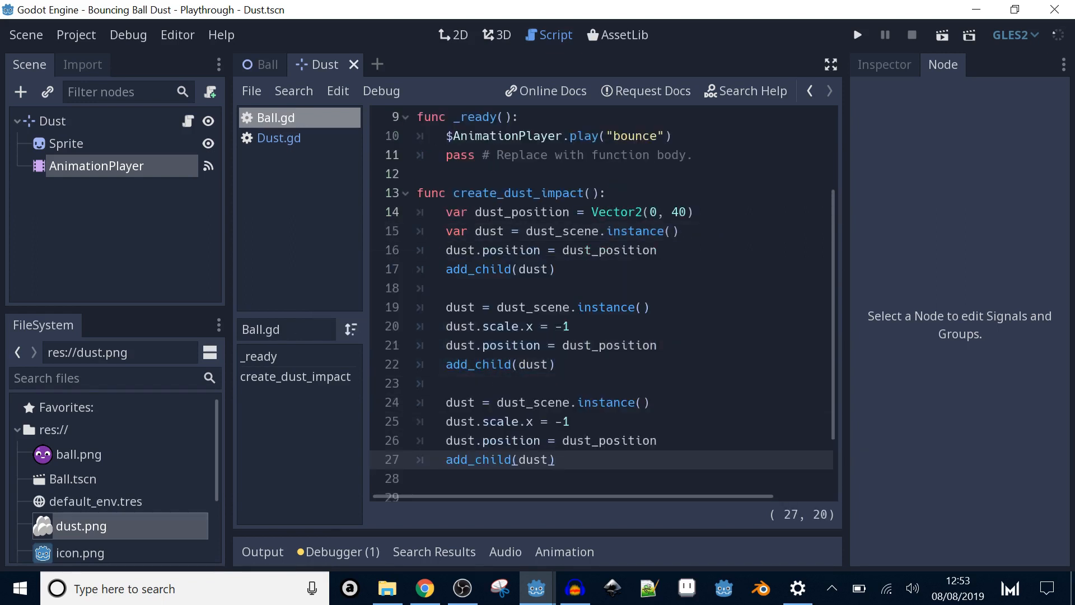
# Step: Change the third dust block's scale line to dust.scale = Vector2(0.5, 0.5)
pyautogui.moveTo(519, 422); pyautogui.dragTo(571, 421)
pyautogui.write('= Vector2()')
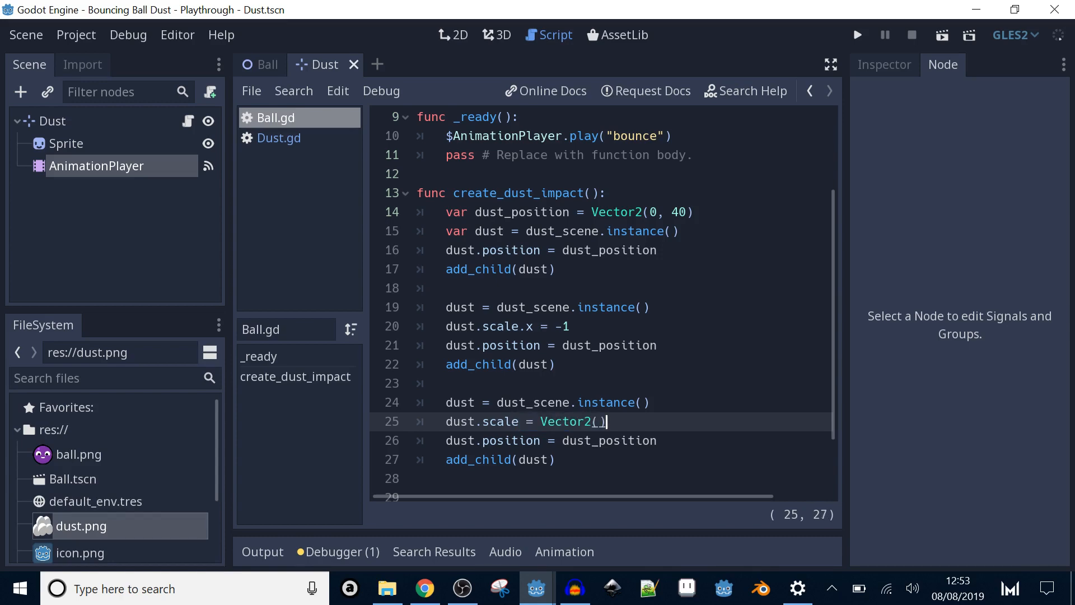
pyautogui.press('Left')
pyautogui.write('0.5, 0.5')
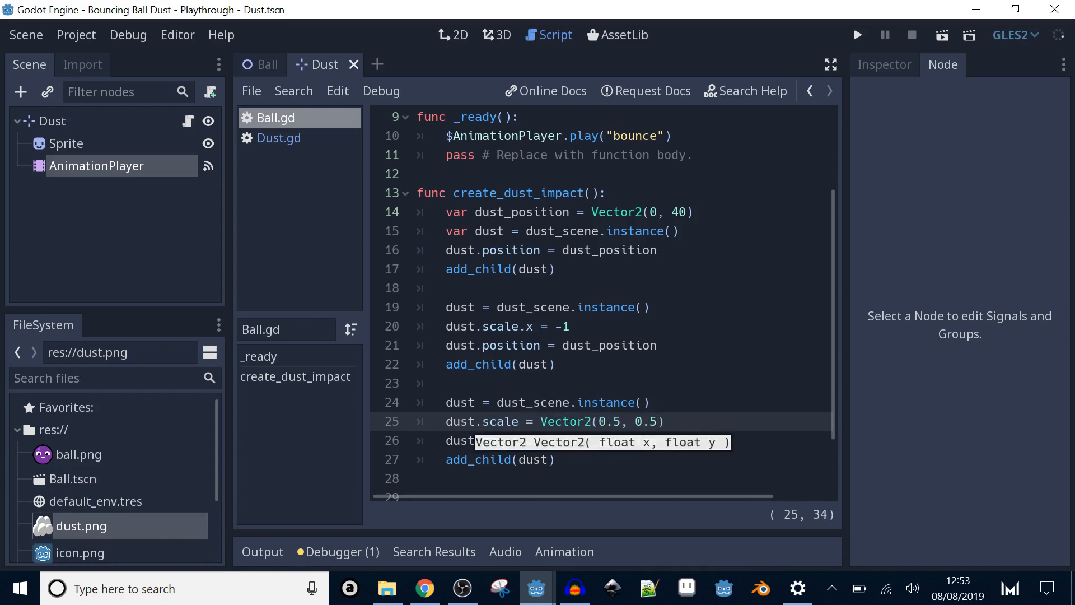
# Step: Duplicate the third dust block below itself as a fourth block, separated by a blank line
pyautogui.scroll(-1, 571, 421)
pyautogui.moveTo(557, 441); pyautogui.dragTo(446, 385)
pyautogui.hotkey('ctrl', 'c')
pyautogui.click(557, 440)
pyautogui.press('Return')
pyautogui.press('Return')
pyautogui.hotkey('ctrl', 'v')
# Step: Set the fourth dust block's scale to Vector2(-0.5, 0.5) and test-run the project
pyautogui.click(599, 384)
pyautogui.write('-')
pyautogui.click(651, 364)
pyautogui.press('F5')
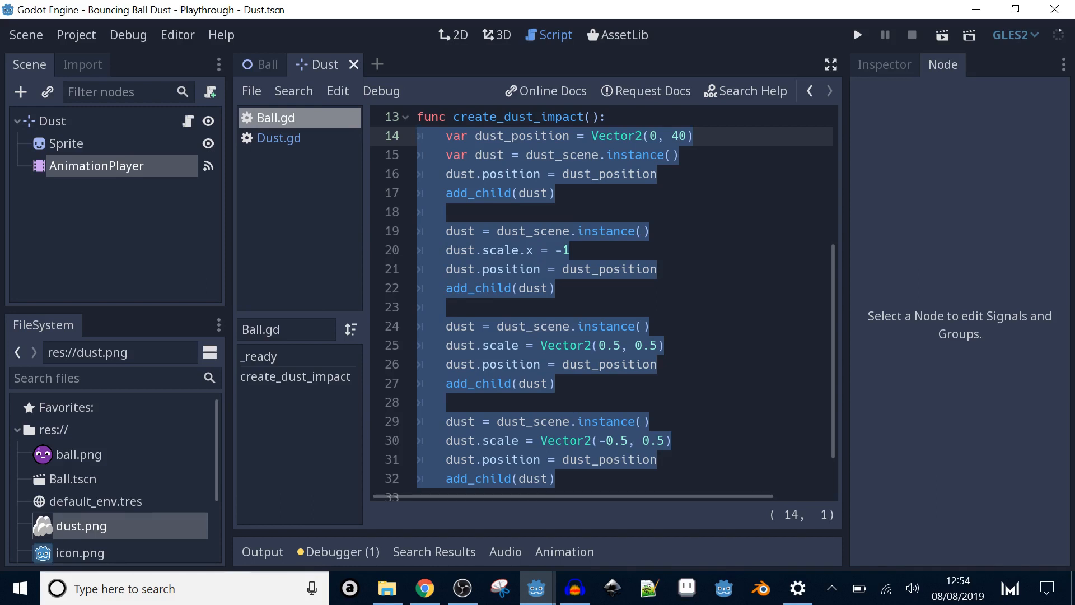
pyautogui.click(666, 346)
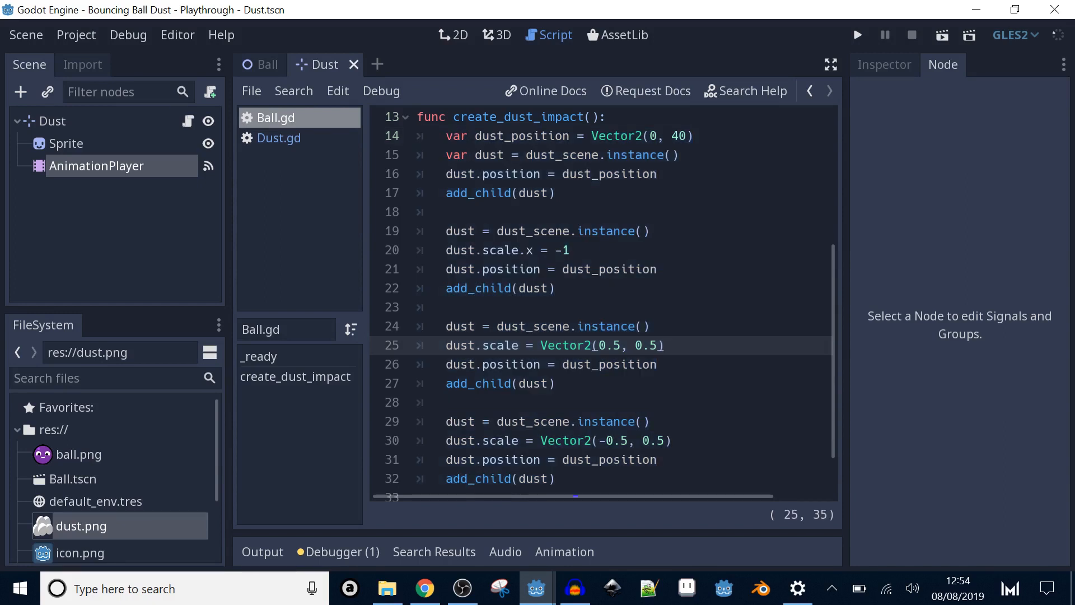